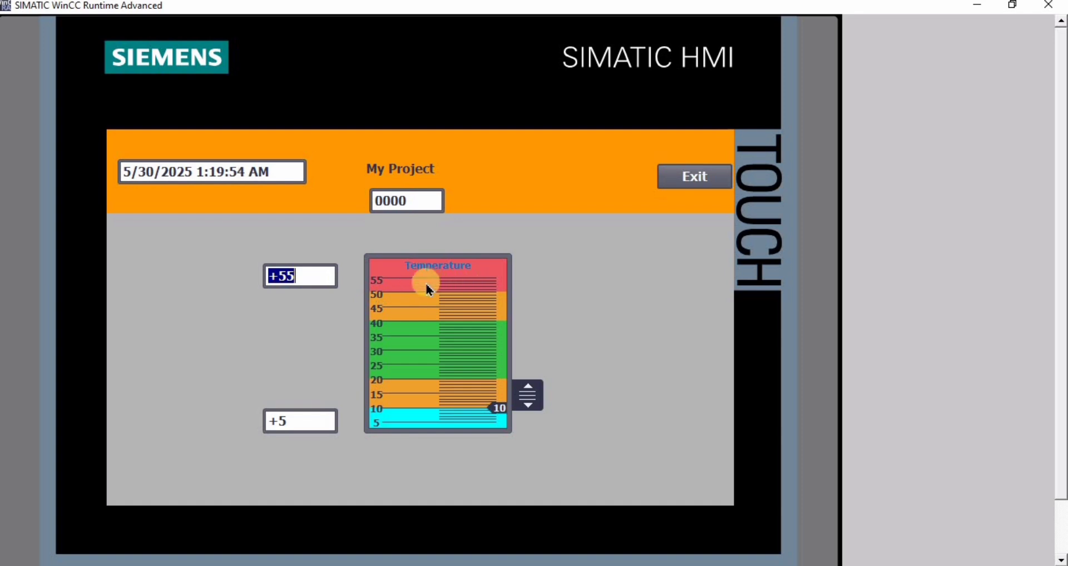
- Set the Temperature slider's lower scale limit to 10 in the running HMI and move the slider up its scale
mouse_move(525, 389)
left_mouse_down()
mouse_move(529, 309)
mouse_move(529, 398)
left_mouse_up()
left_click(298, 423)
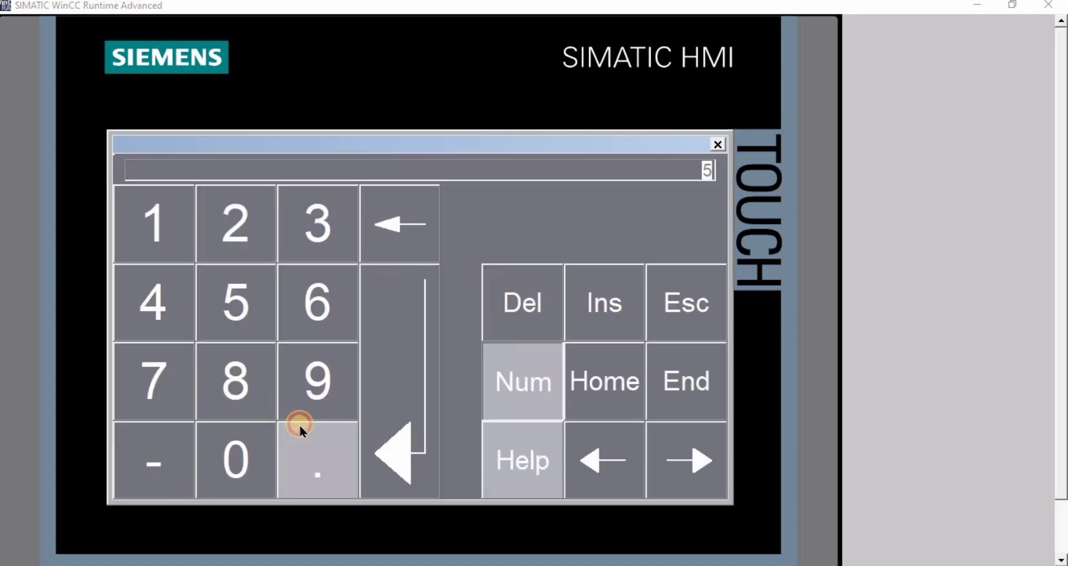
left_click(157, 238)
left_click(210, 462)
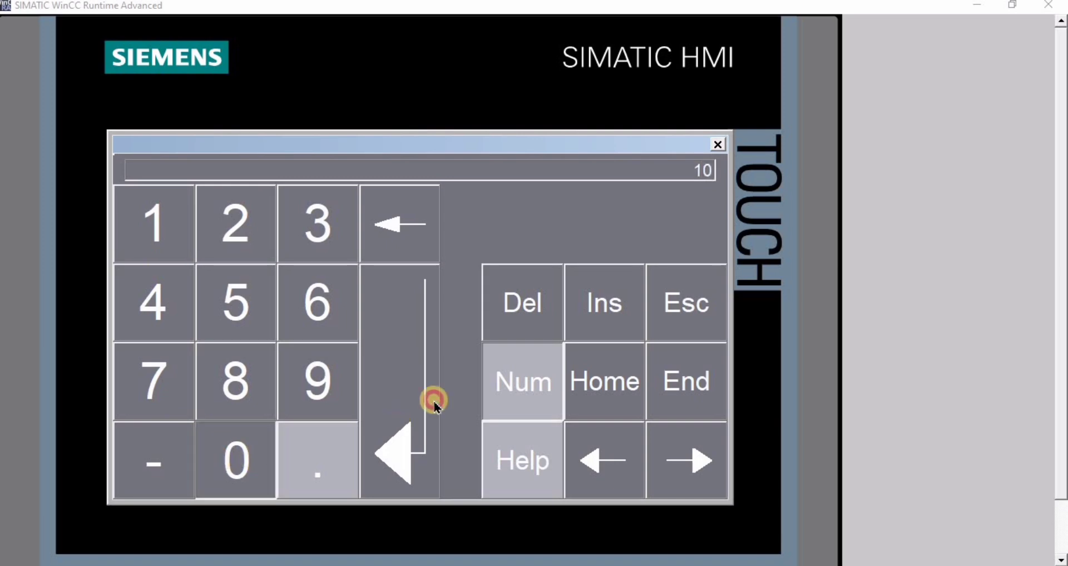
left_click(419, 395)
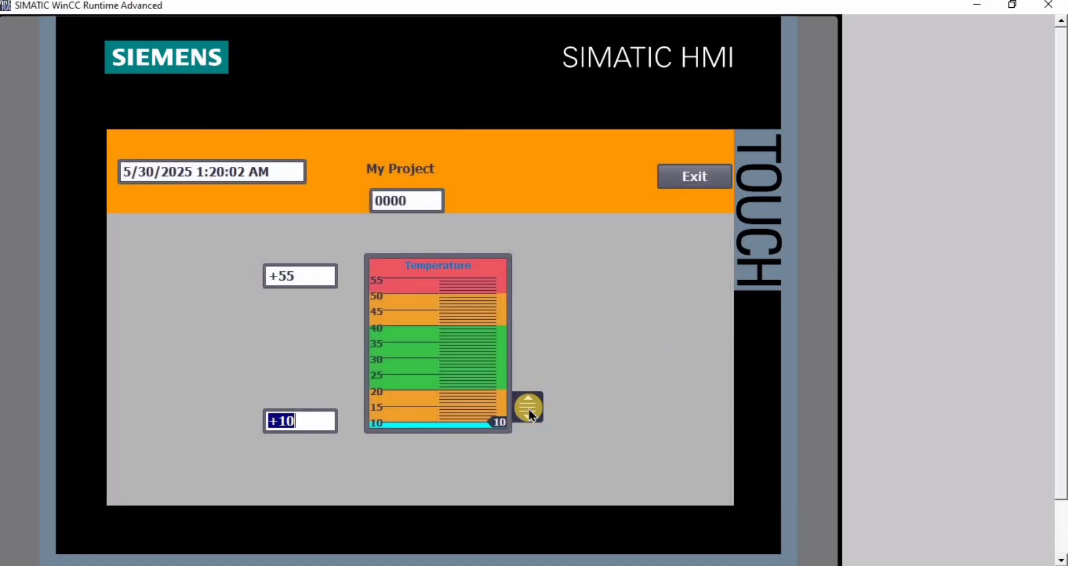
left_click_drag(527, 400, 528, 314)
mouse_move(554, 266)
left_mouse_down()
mouse_move(524, 444)
mouse_move(537, 259)
left_mouse_up()
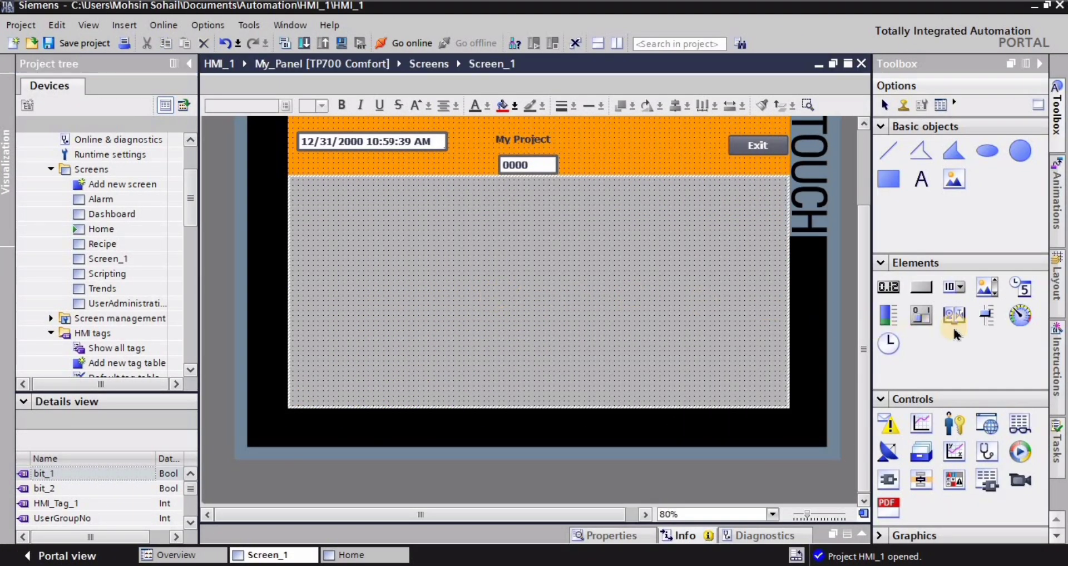
- Turn on the descriptions for the objects in the toolbox
left_click(989, 317)
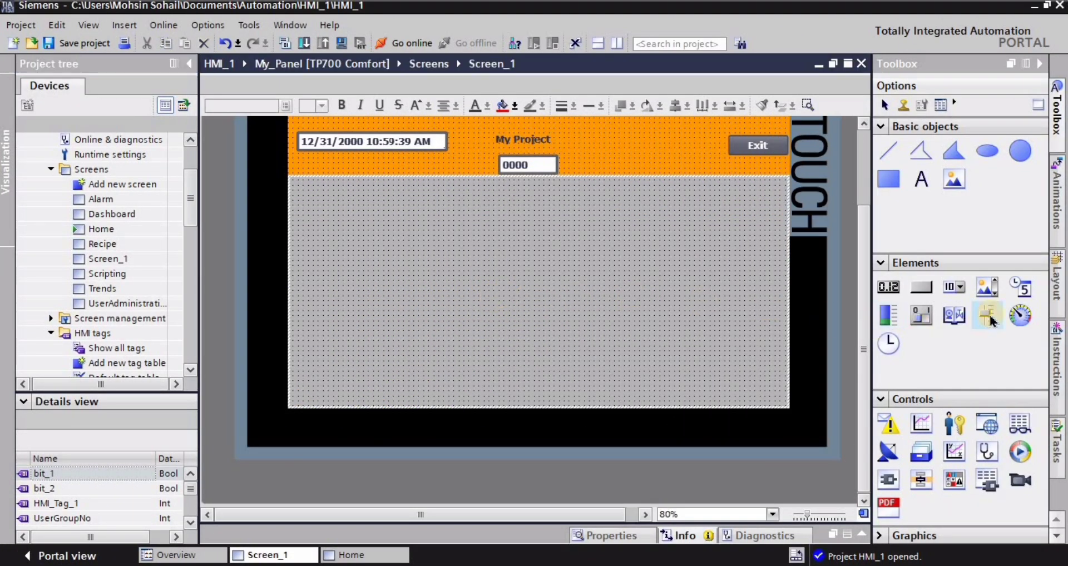
right_click(964, 359)
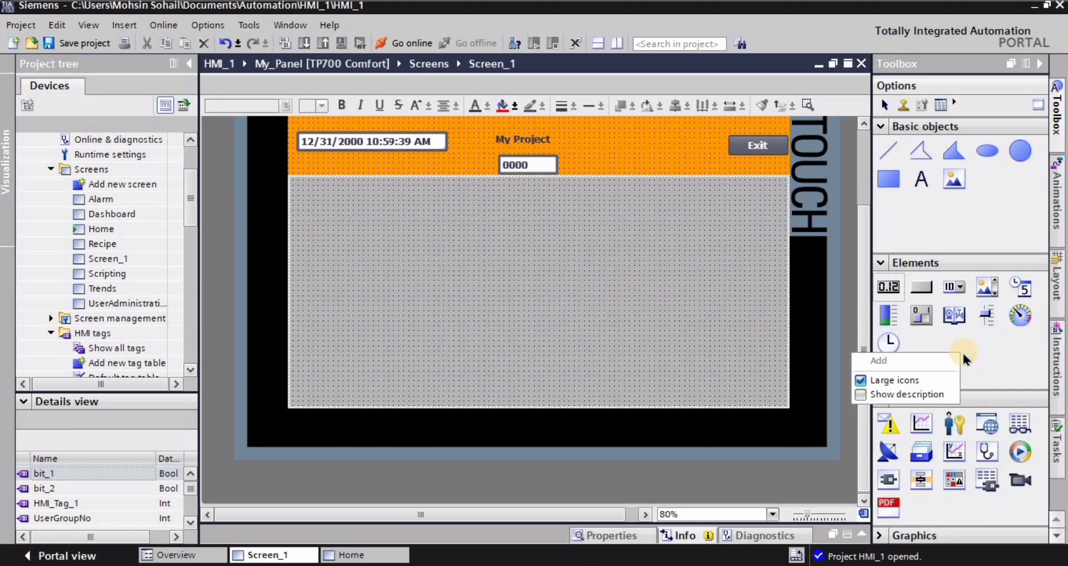
left_click(898, 395)
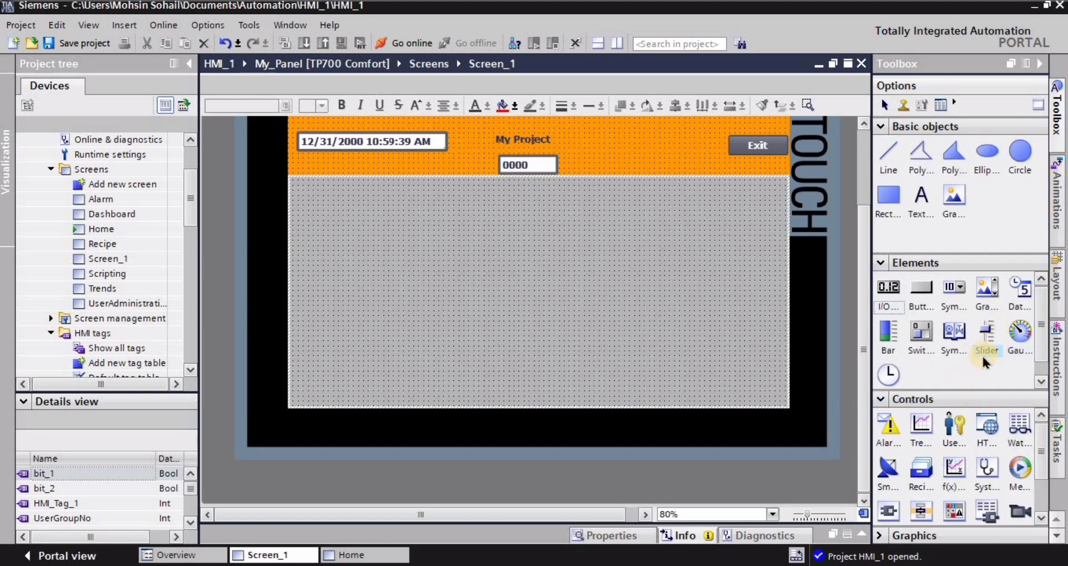
- Place a Slider element in the middle of Screen_1 and widen it to more than twice its width
left_click_drag(986, 337, 518, 279)
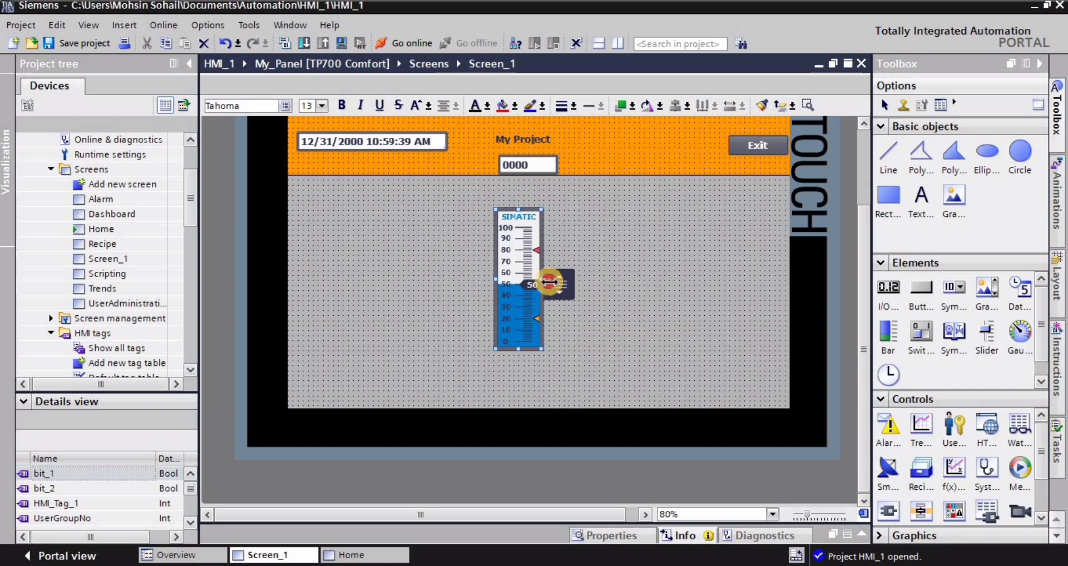
left_click_drag(543, 280, 610, 285)
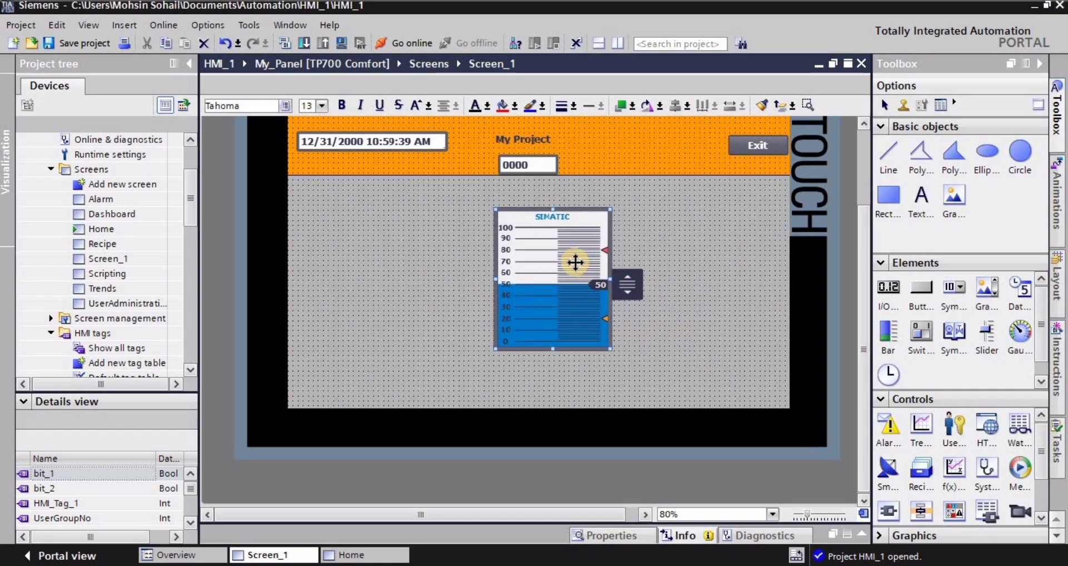
scroll(547, 241, "up", 1)
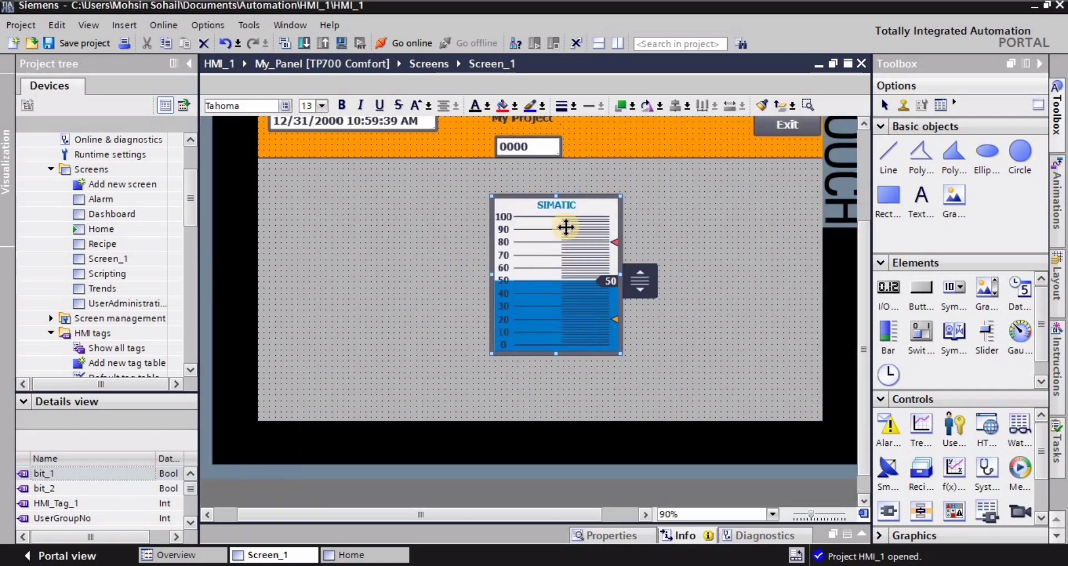
left_click(741, 252)
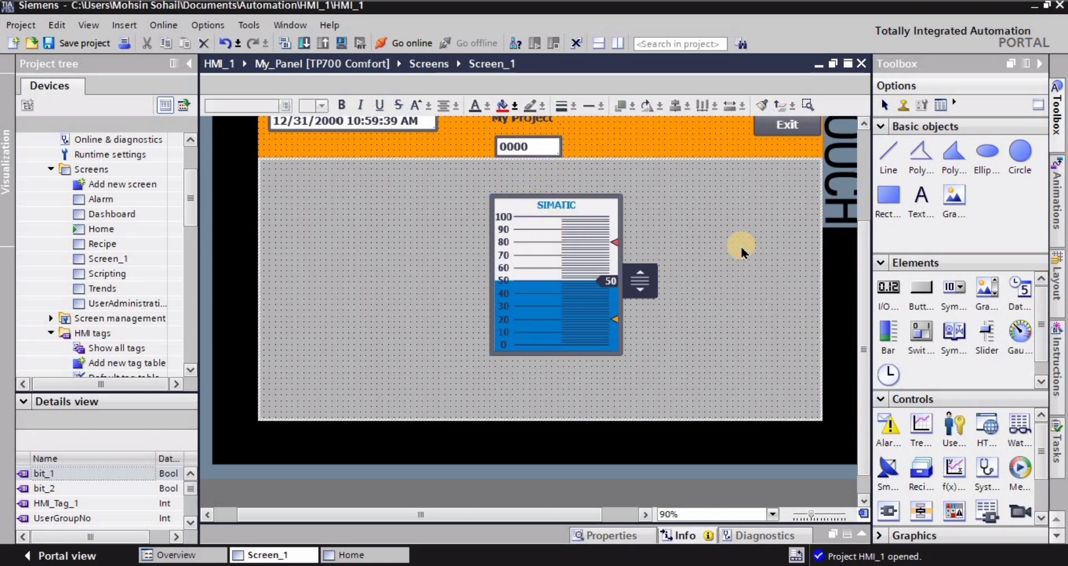
- Change the slider's label title to Temperature in its general properties
left_click(541, 261)
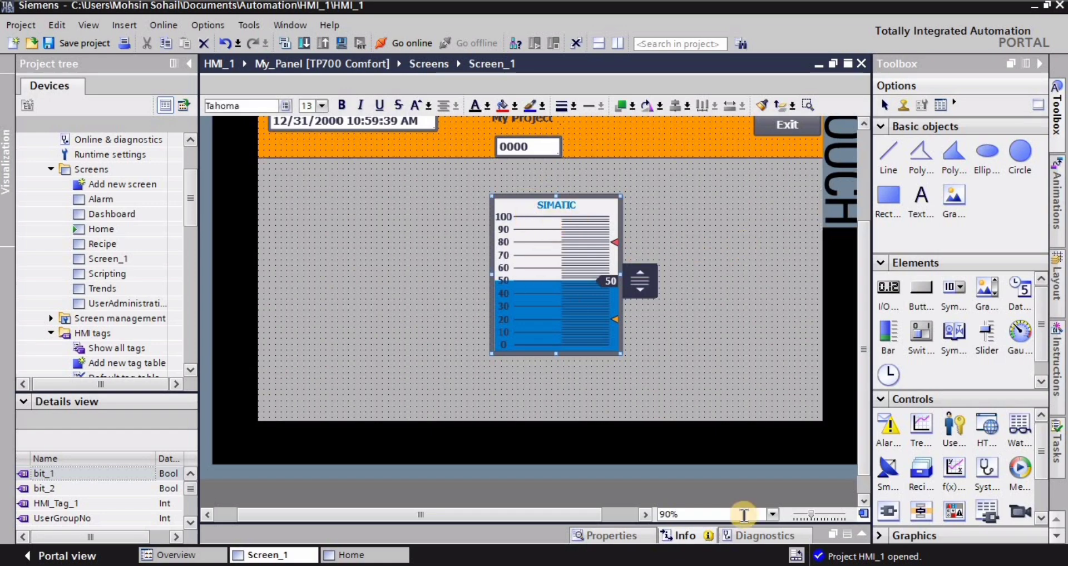
left_click(603, 536)
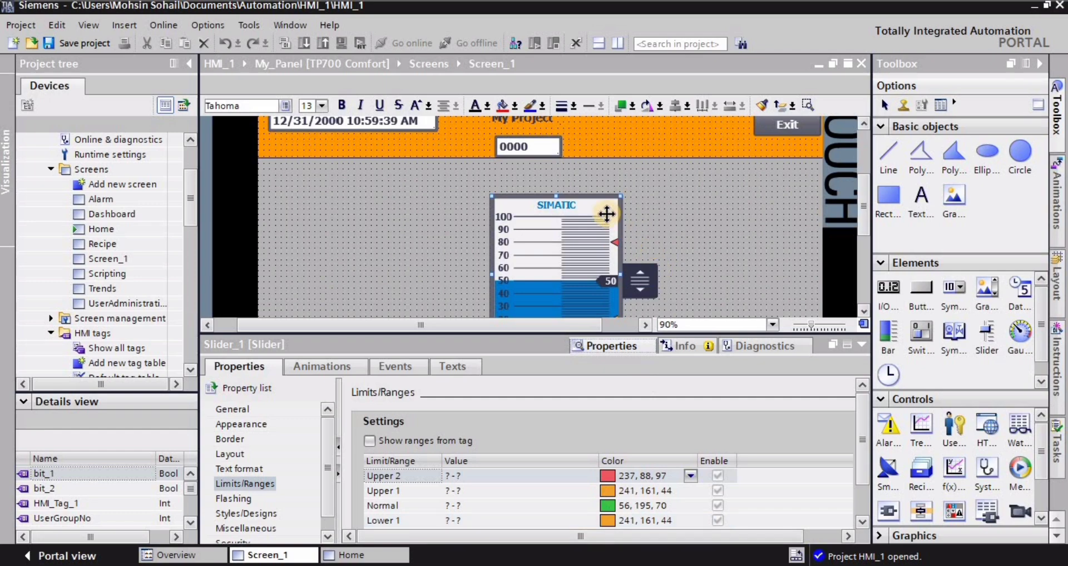
scroll(607, 214, "down", 3)
scroll(605, 214, "up", 3)
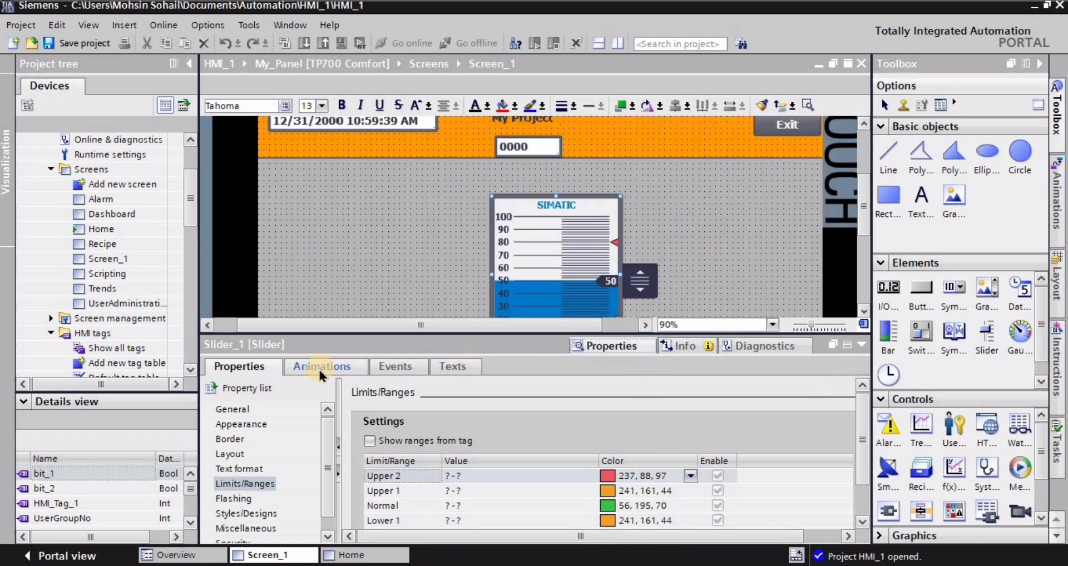
left_click(230, 411)
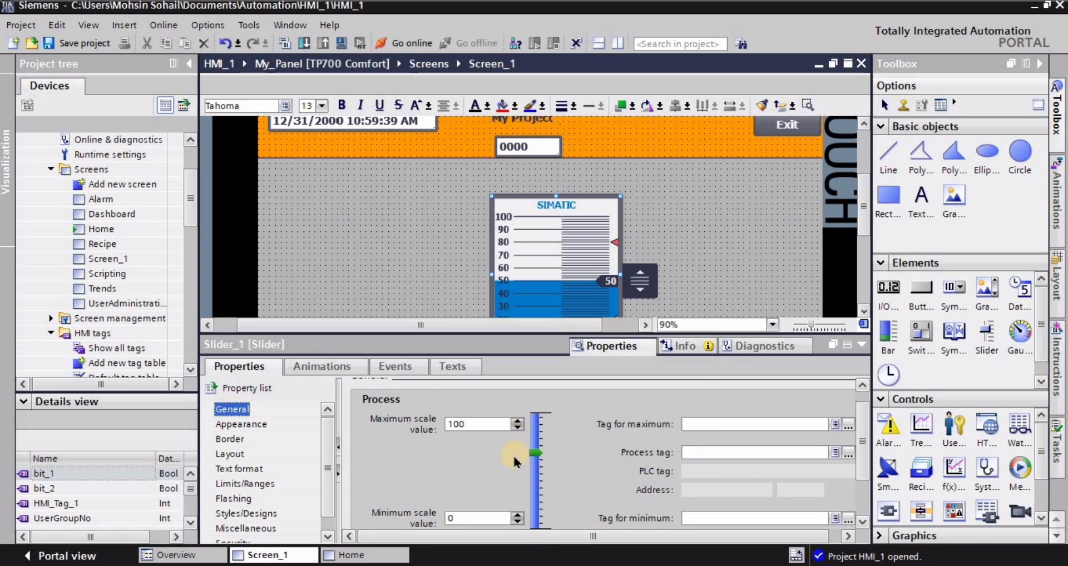
left_click_drag(863, 423, 864, 457)
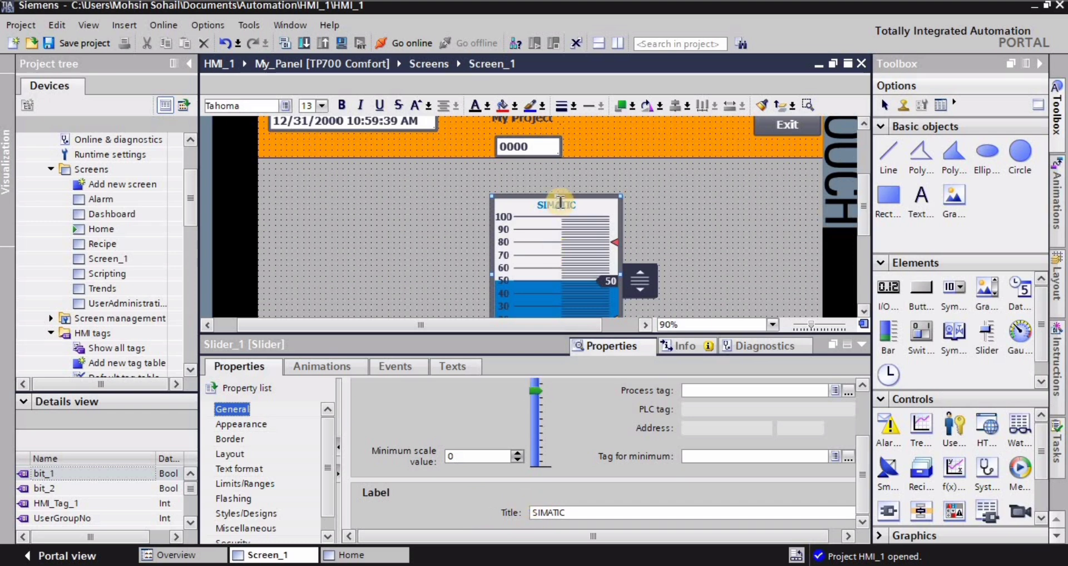
double_click(572, 511)
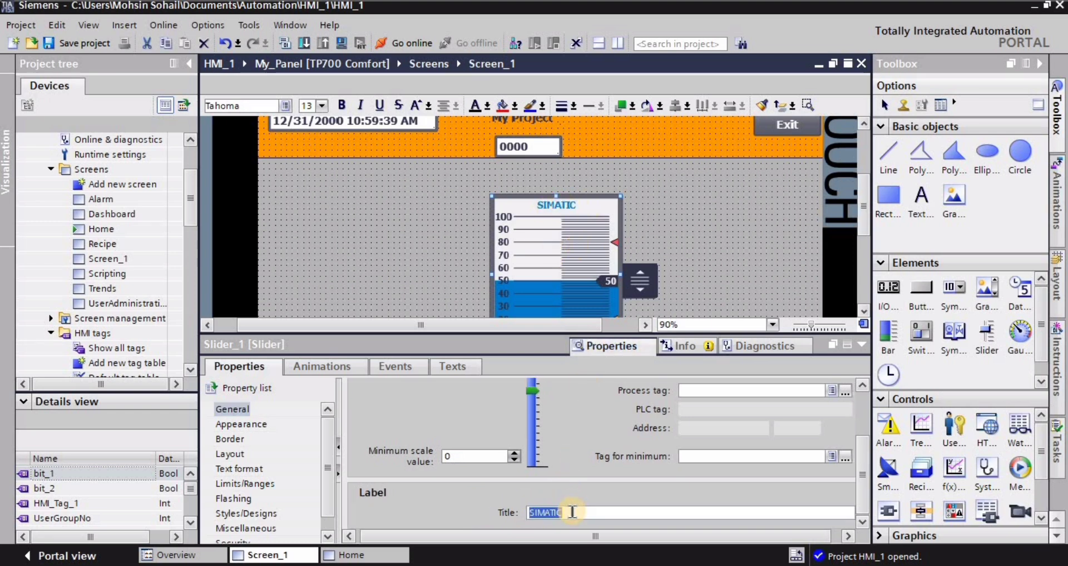
type("Temperat")
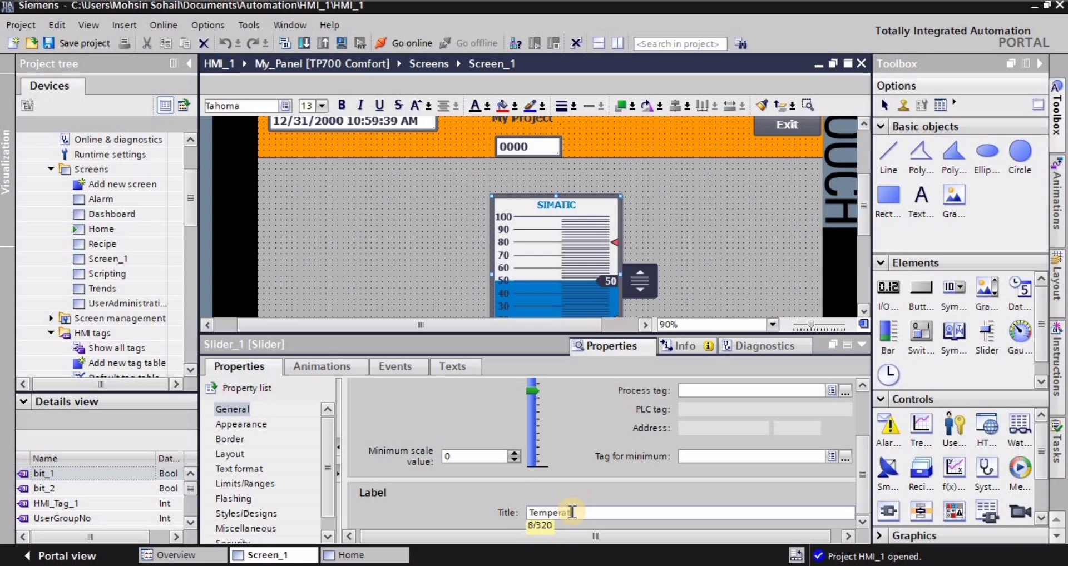
type("ure")
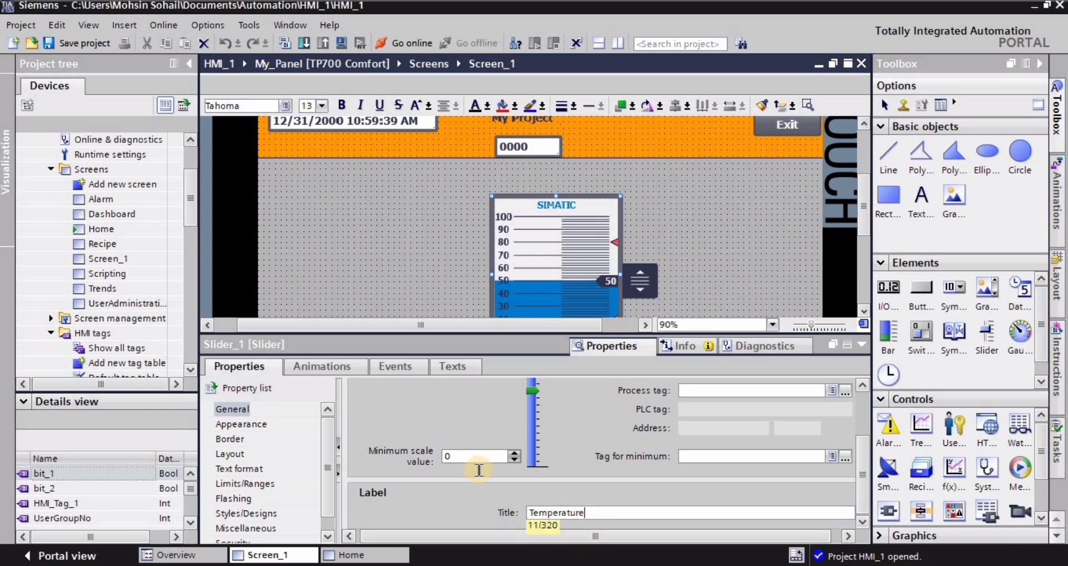
key("Return")
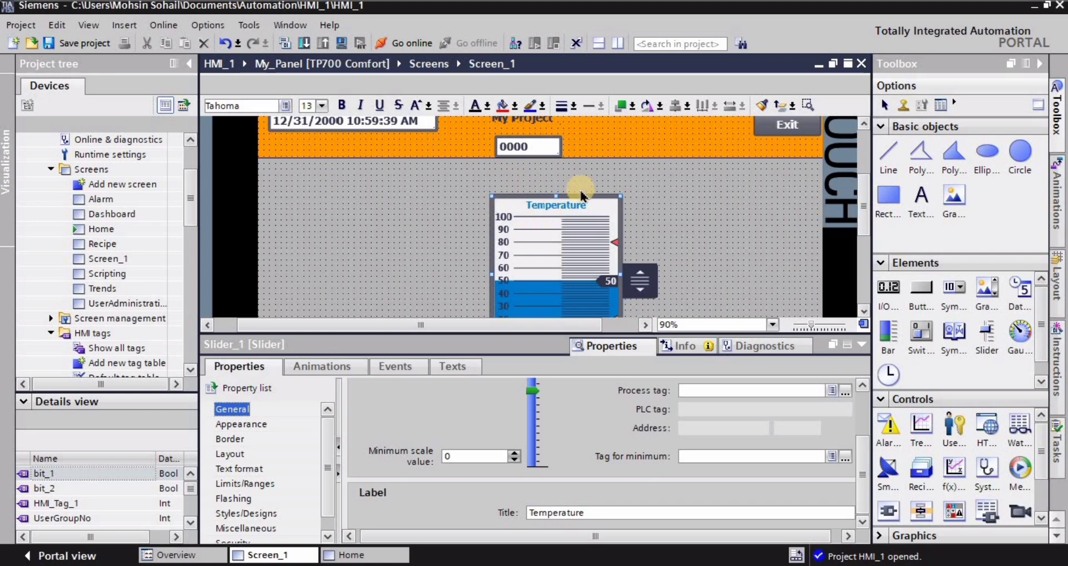
left_click(701, 221)
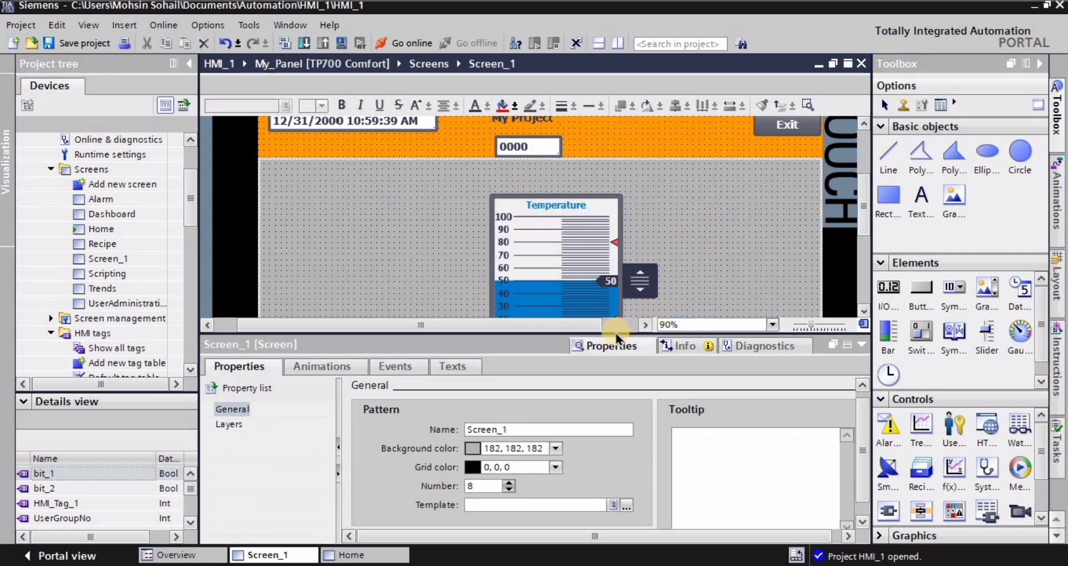
- Test the Temperature slider in a maximized runtime simulation by raising it to about 34, and exit the simulation
left_click_drag(615, 334, 615, 367)
left_click(342, 45)
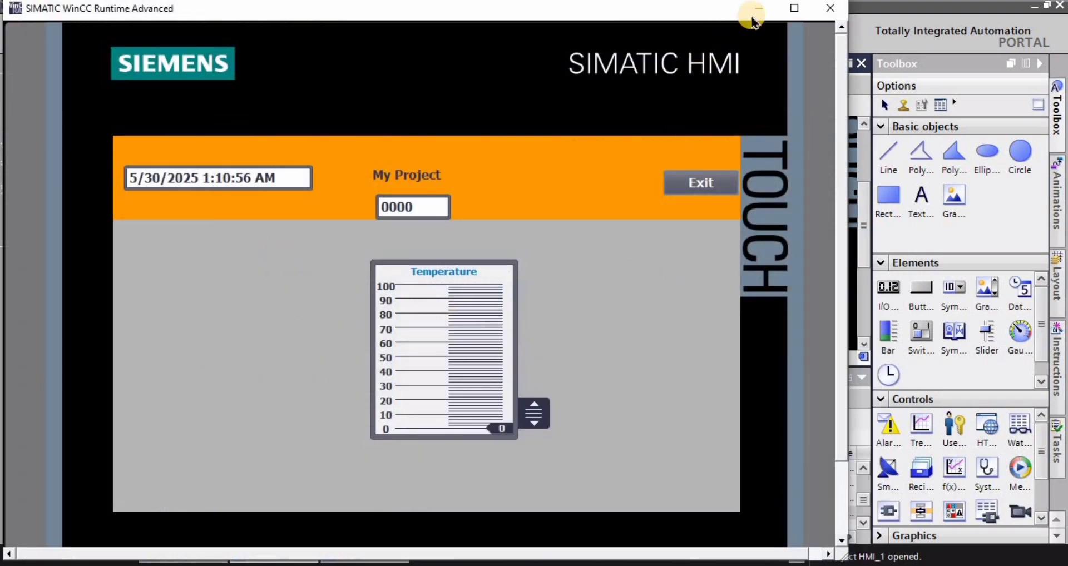
left_click(793, 10)
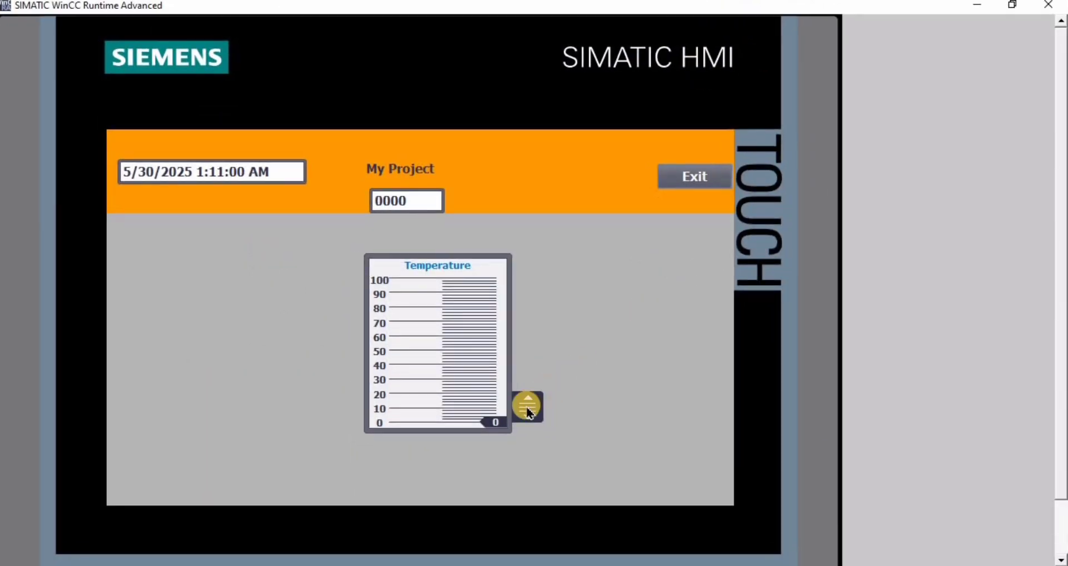
left_click_drag(527, 410, 533, 385)
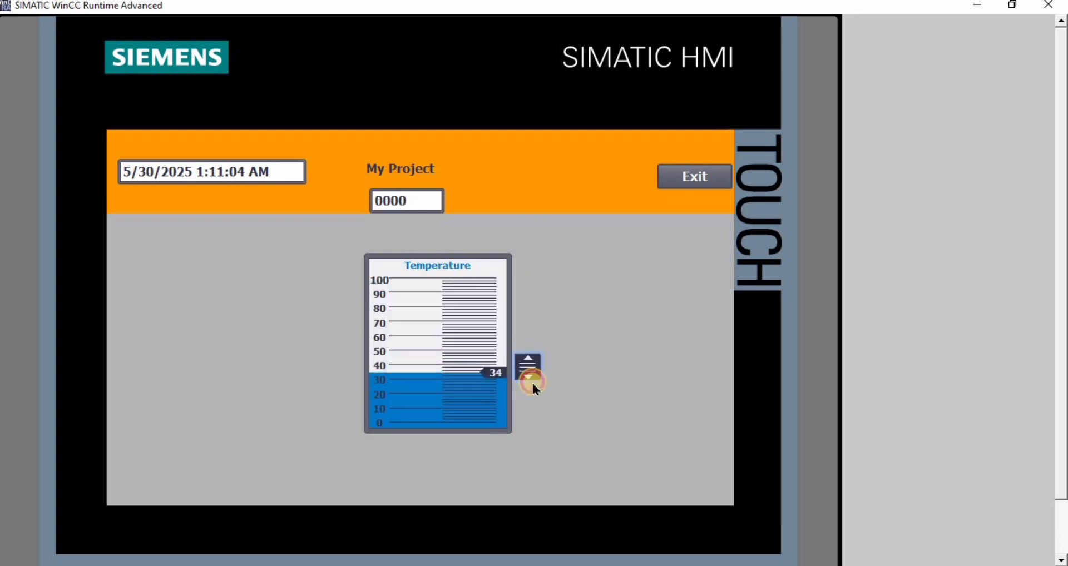
left_click(692, 179)
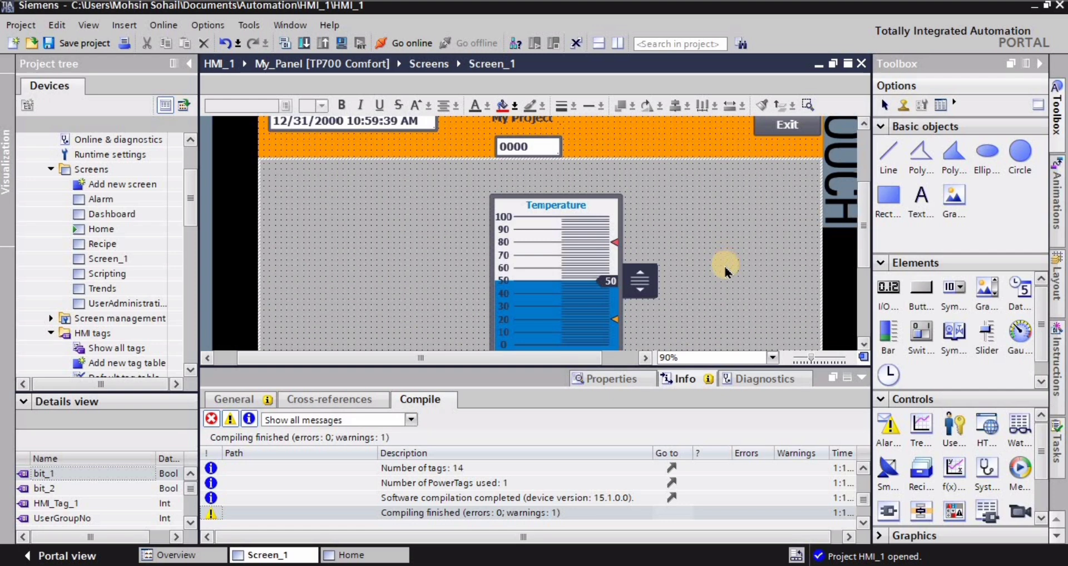
- Set the Temperature slider's maximum scale value to 50
left_click(570, 225)
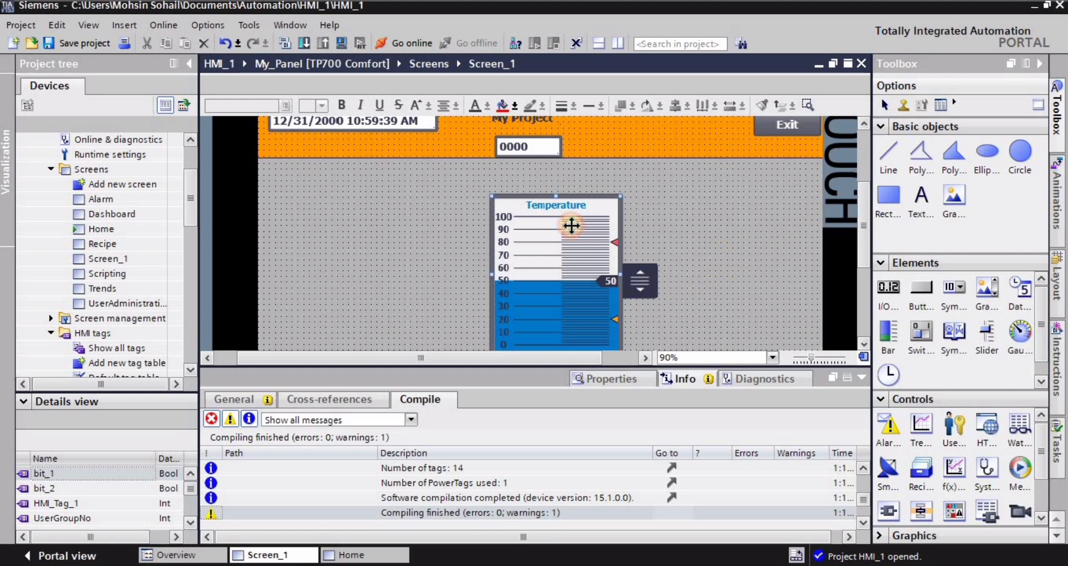
left_click(599, 384)
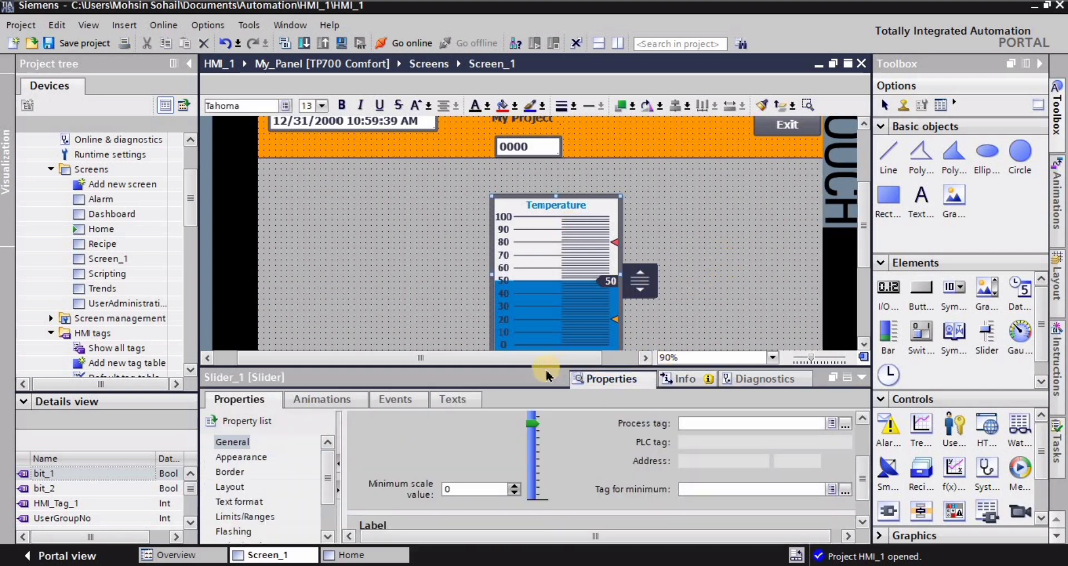
left_click_drag(546, 365, 547, 350)
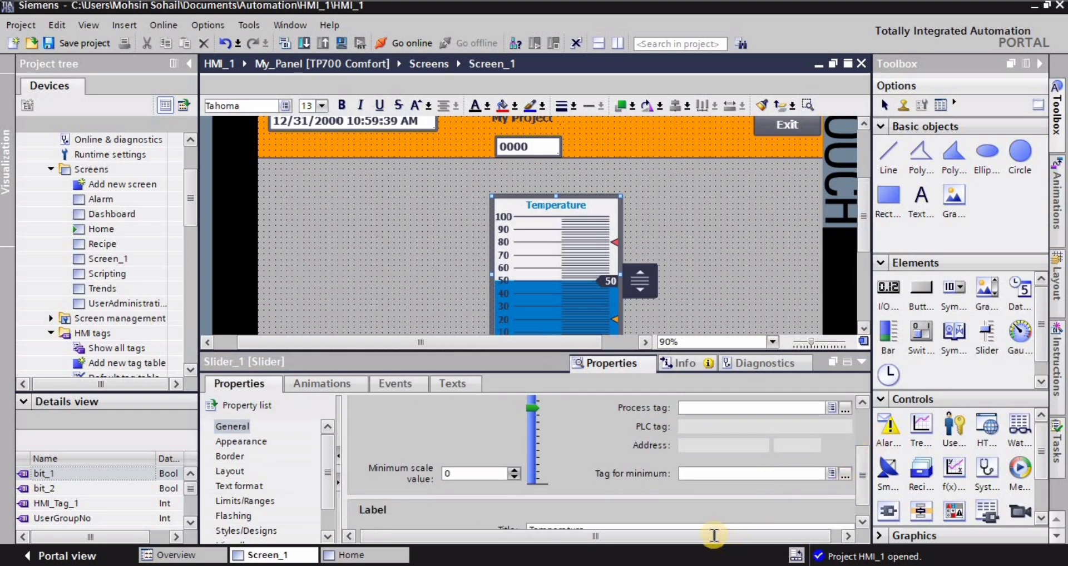
left_click_drag(729, 540, 742, 539)
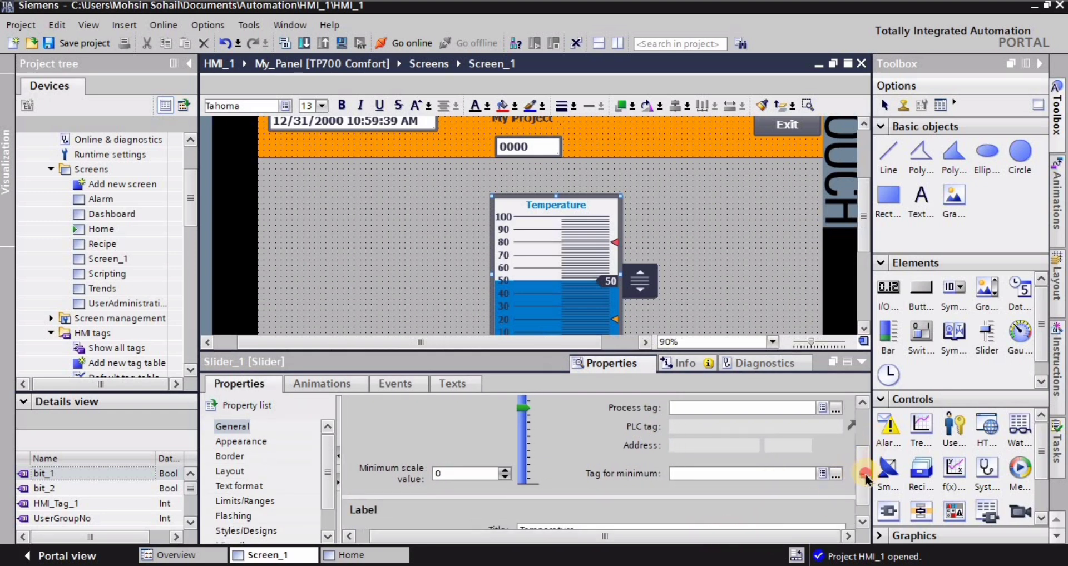
left_click_drag(864, 479, 862, 443)
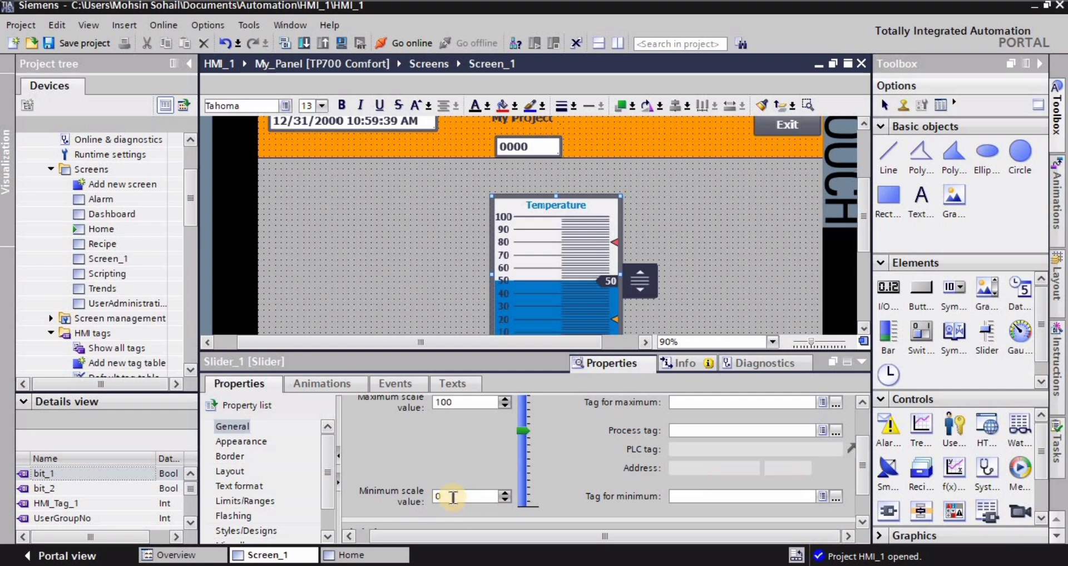
left_click_drag(456, 400, 437, 401)
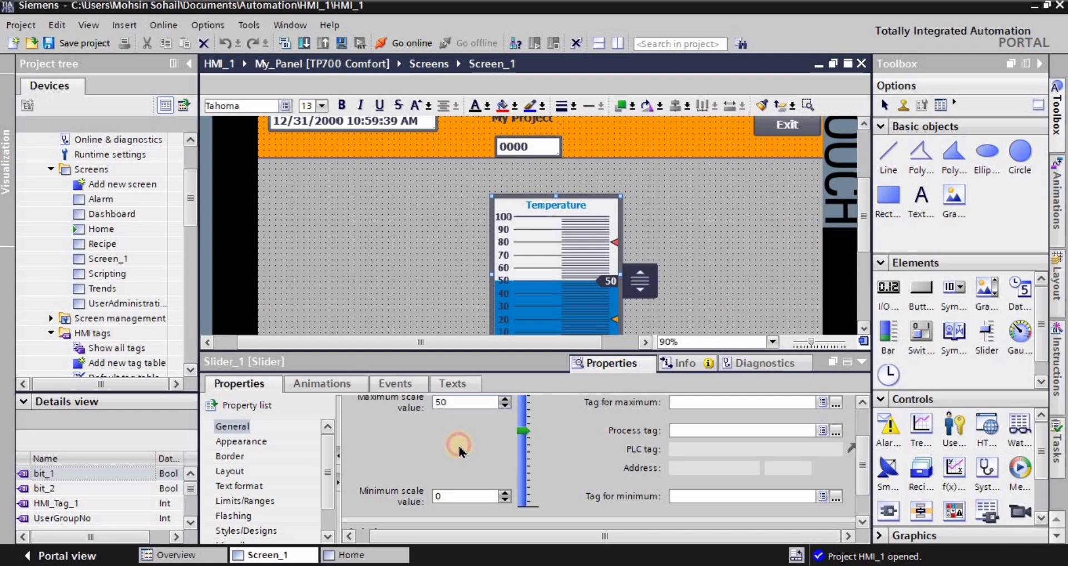
left_click(392, 257)
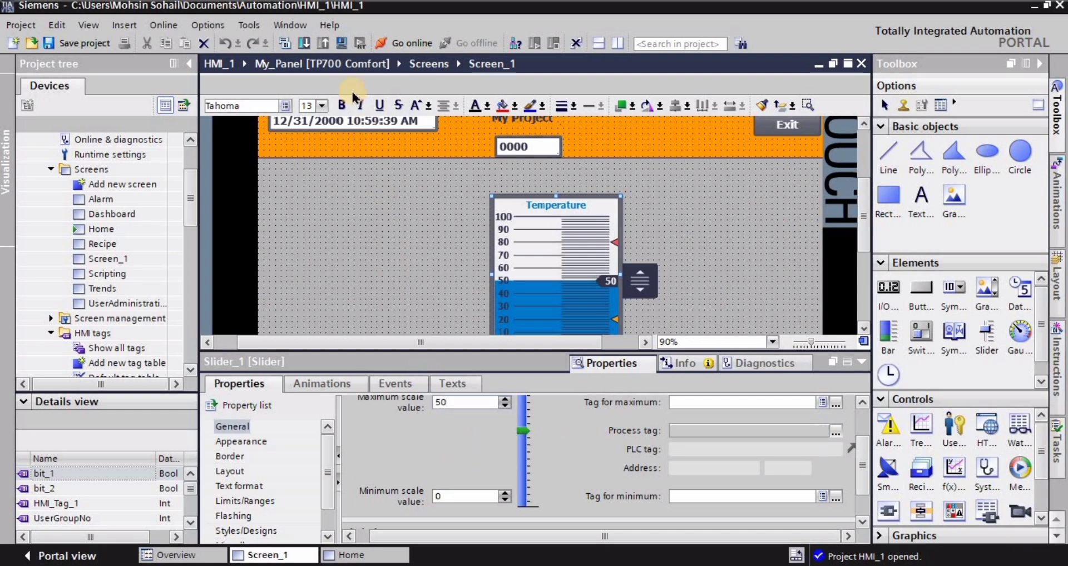
- Simulate the screen again, raise the Temperature slider to about 16, and exit the runtime
left_click(342, 44)
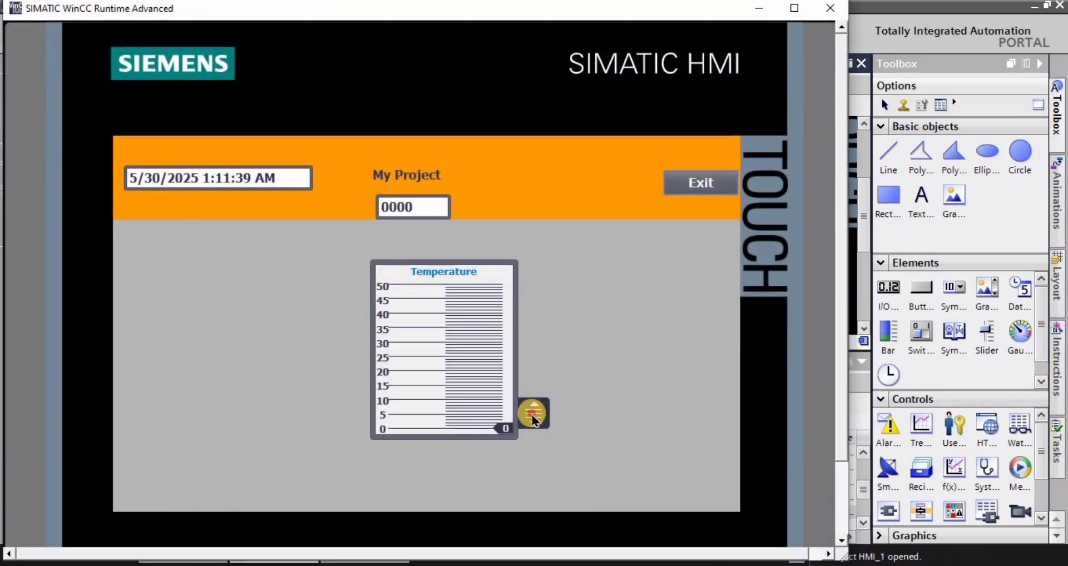
left_click_drag(533, 418, 542, 381)
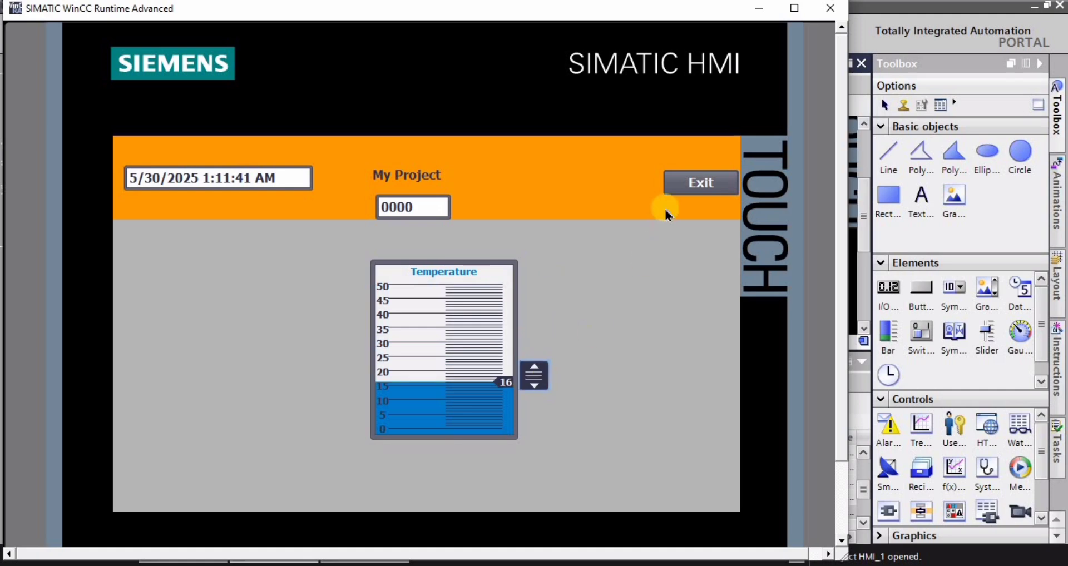
left_click(699, 182)
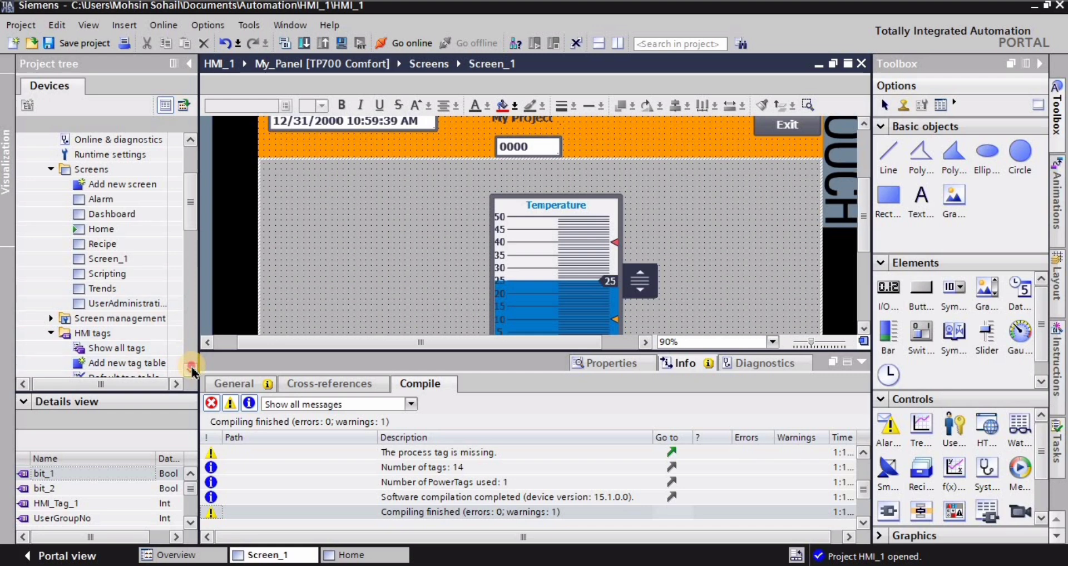
- Add a new tag table under the panel's HMI tags in the project tree
scroll(192, 371, "down", 2)
left_click(59, 273)
left_click(47, 273)
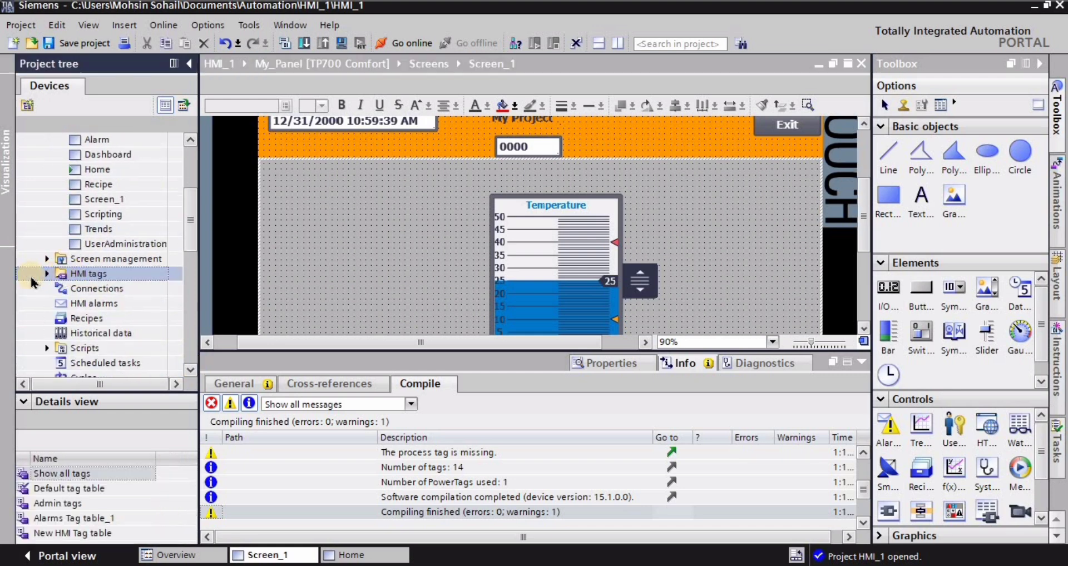
left_click(48, 273)
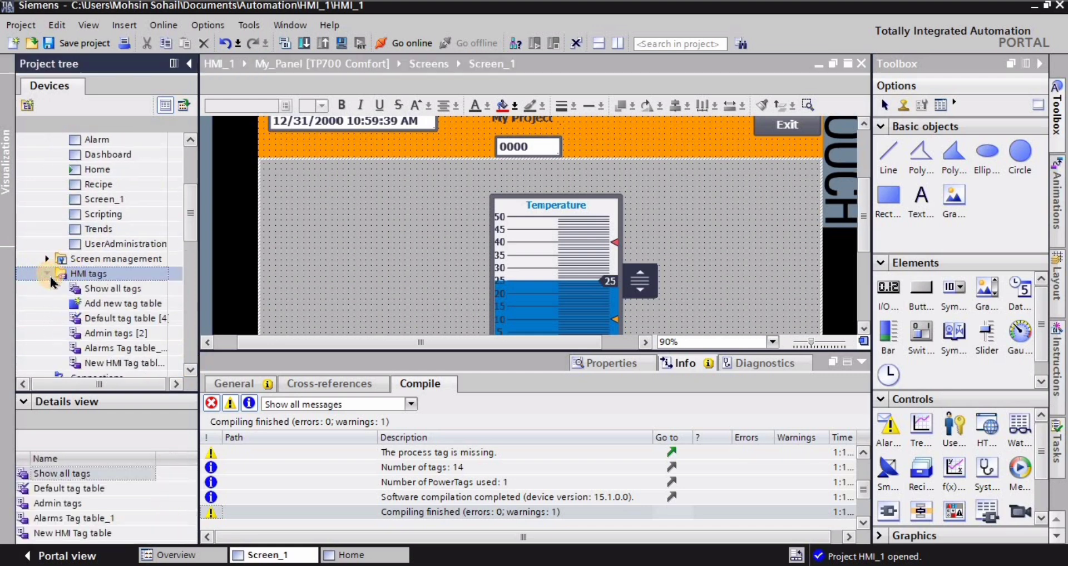
left_click(109, 305)
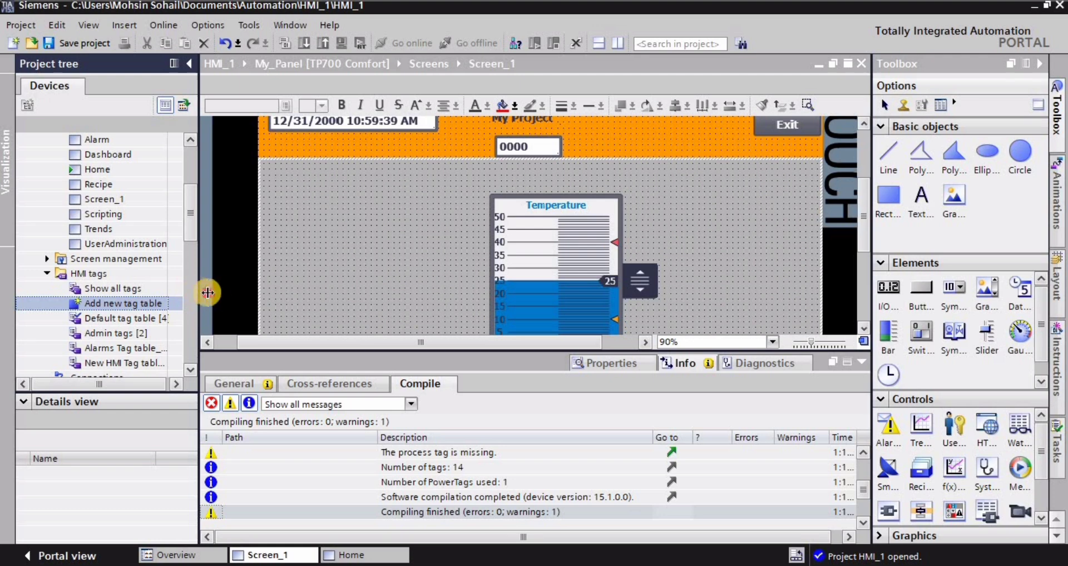
left_click_drag(200, 292, 215, 291)
left_click(137, 305)
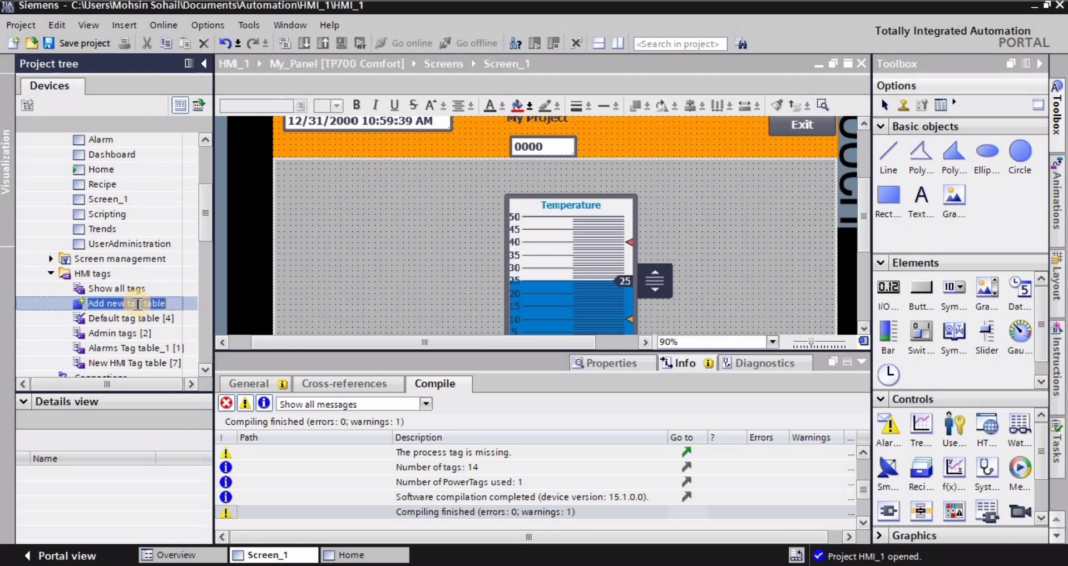
left_click(161, 330)
left_click(147, 305)
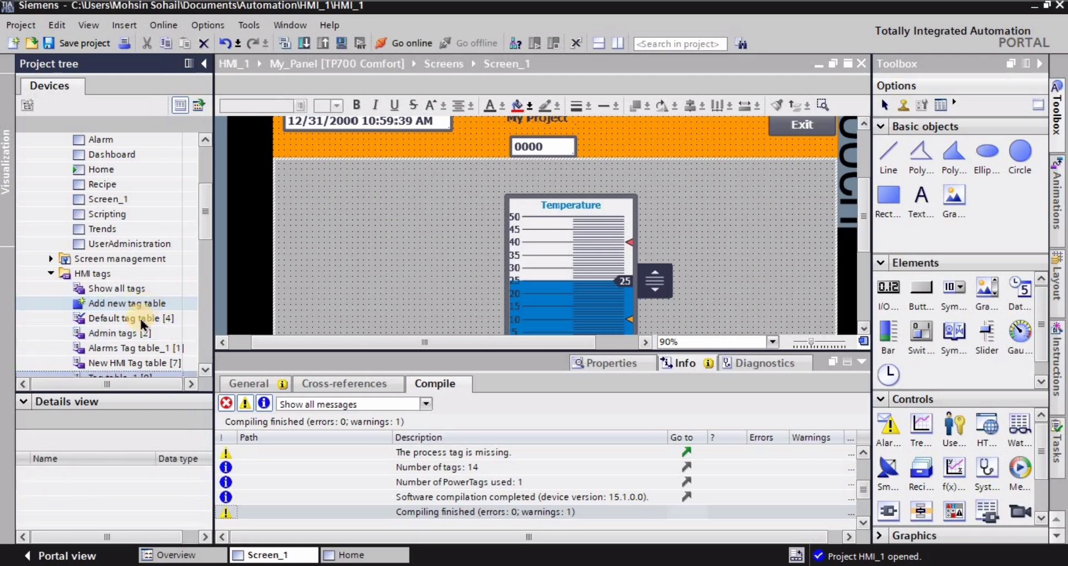
- Rename the new HMI tag table as Slider Tags and open it
left_click(113, 289)
right_click(113, 289)
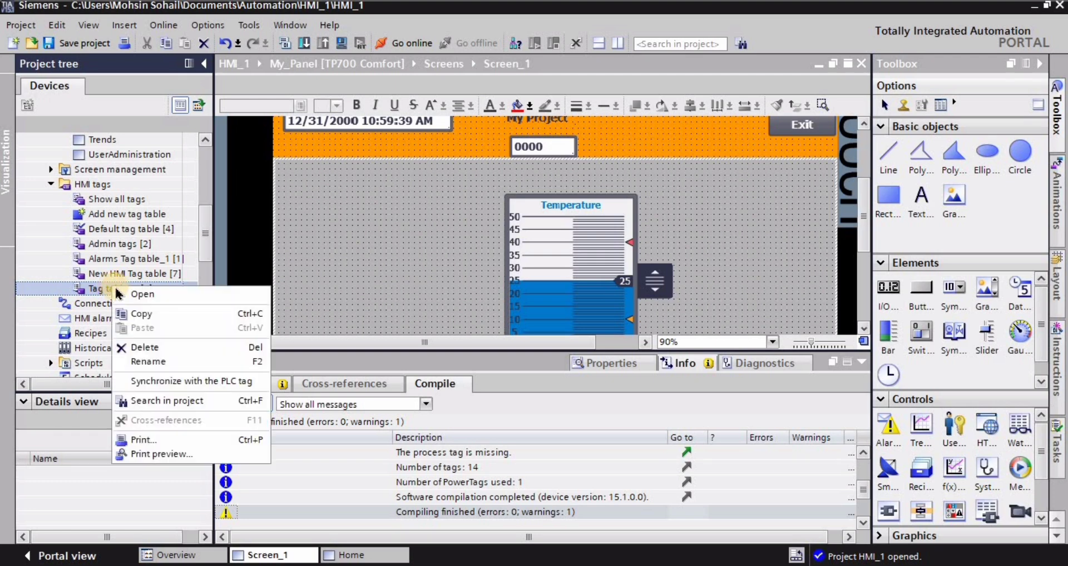
left_click(148, 362)
type("S")
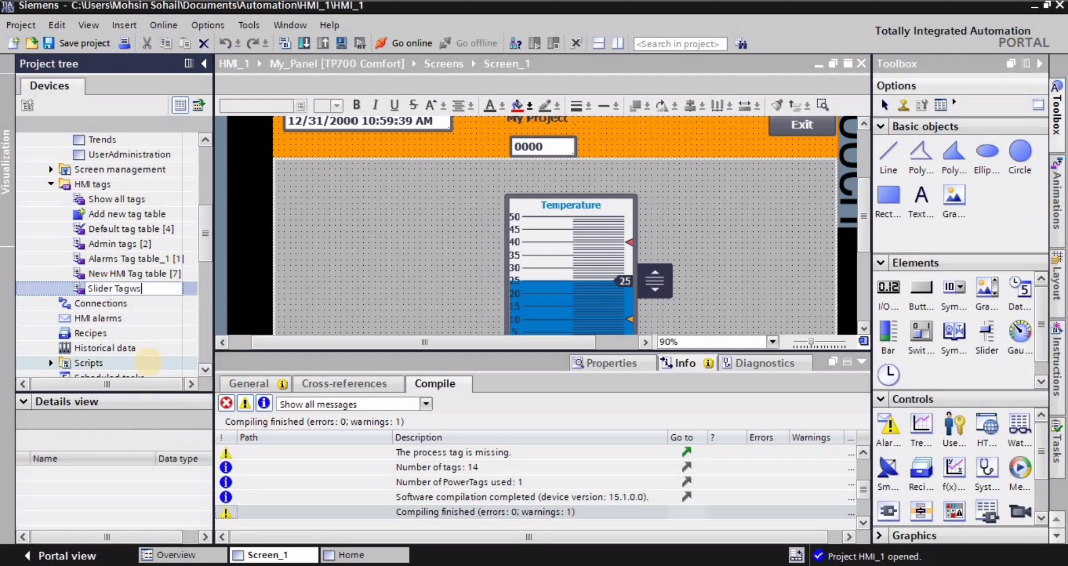
type("lider Tags")
key("Return")
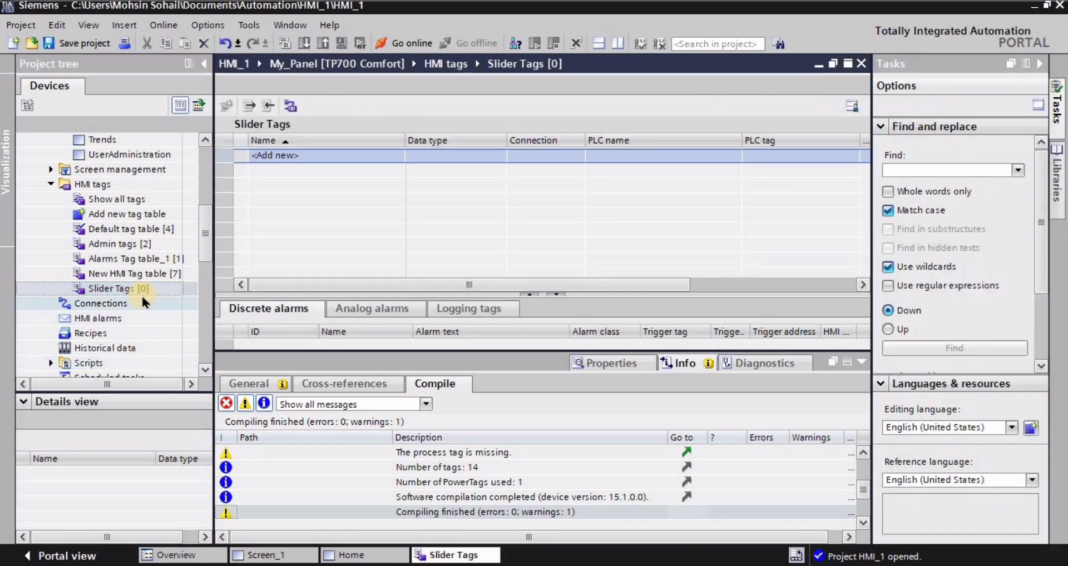
- Create a tag named Temp with the Int data type in the Slider Tags table
left_click(310, 158)
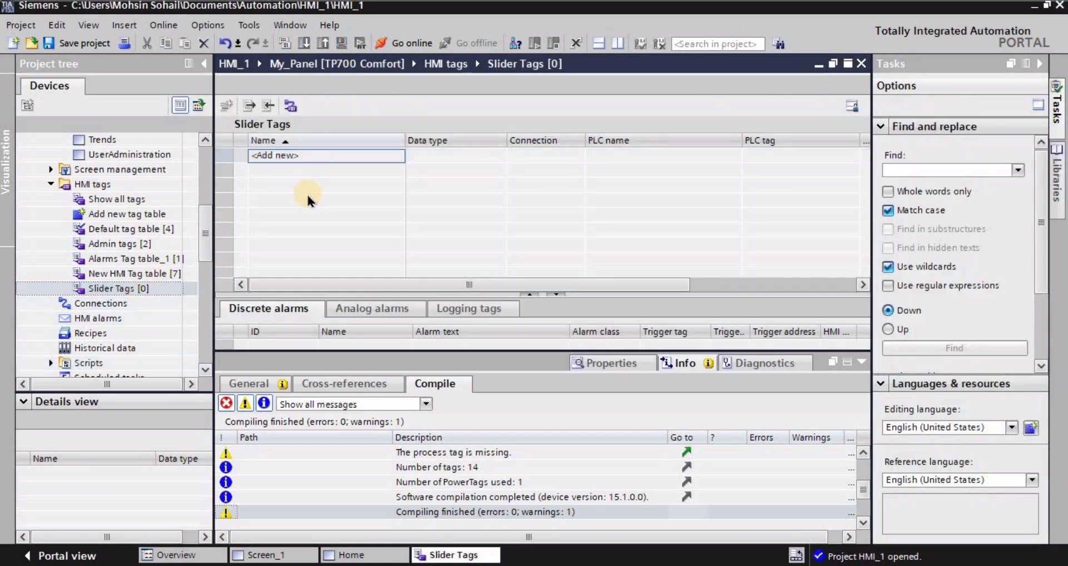
type("Temp")
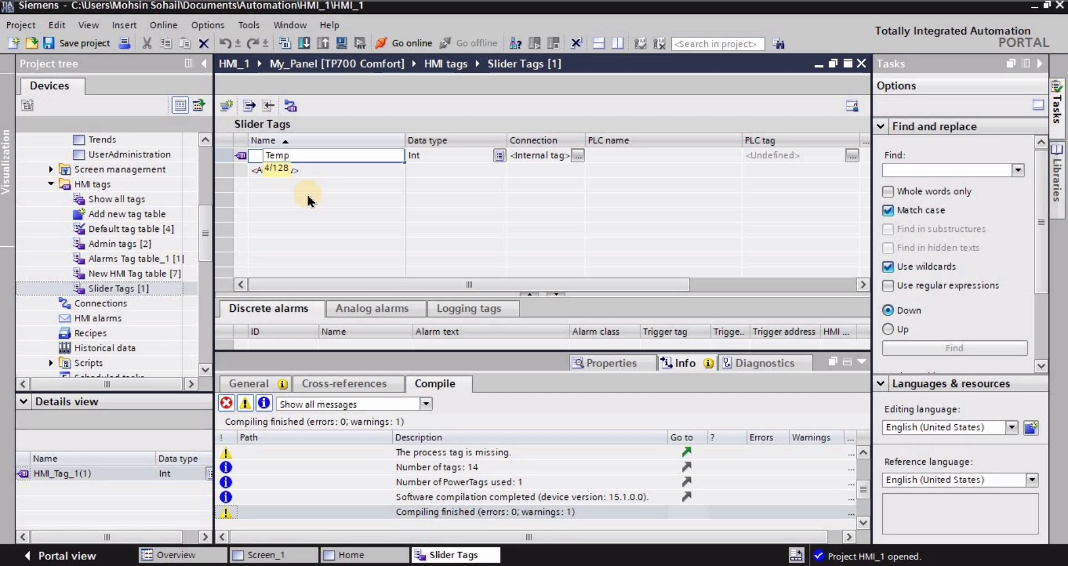
key("Return")
left_click(422, 159)
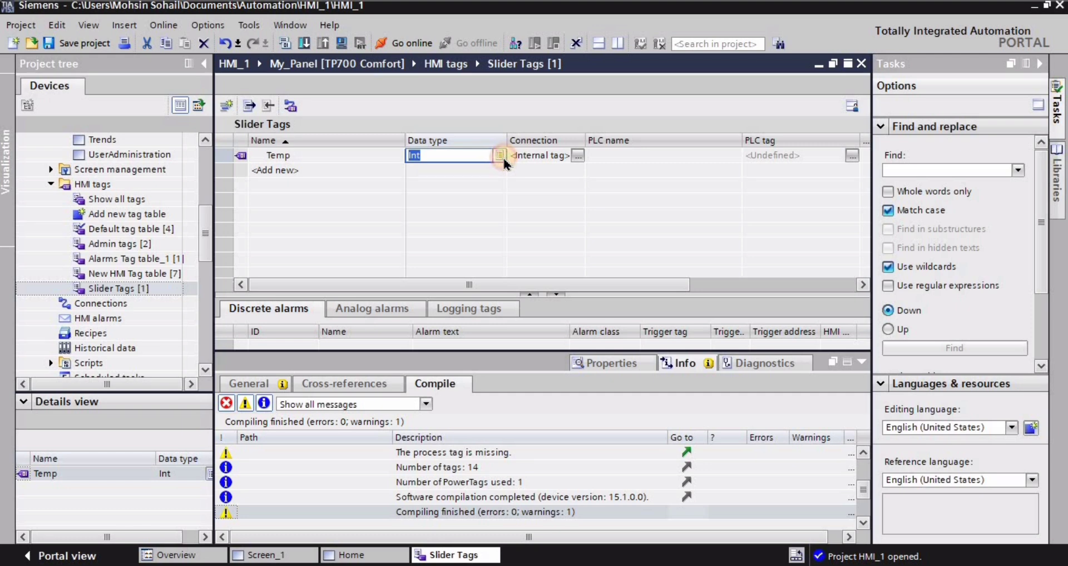
left_click(499, 154)
left_click(324, 184)
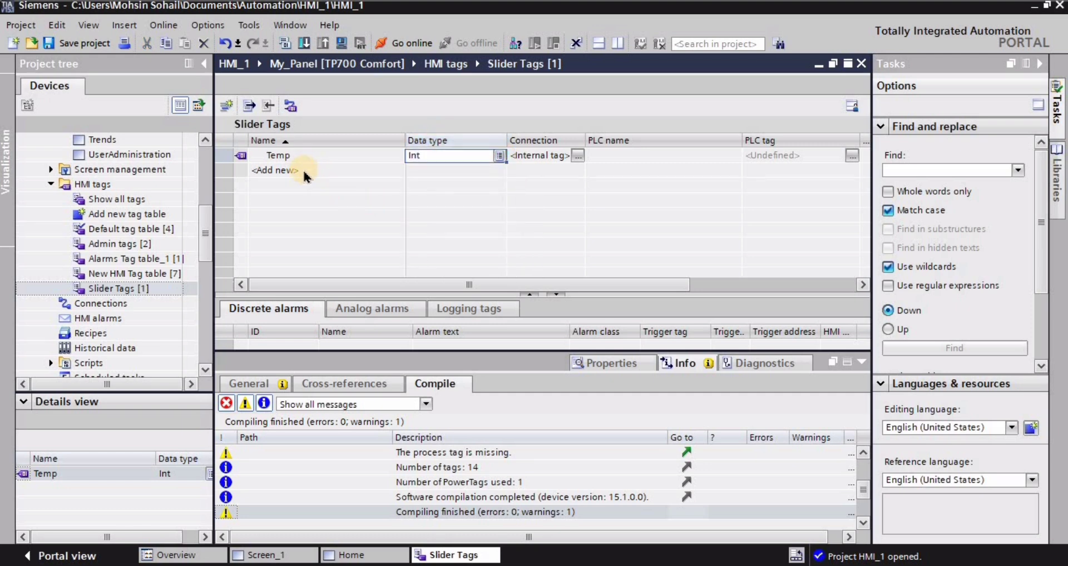
- Add two more internal Int tags named Maximum Temp and Minimum Temp to the Slider Tags table
left_click(306, 170)
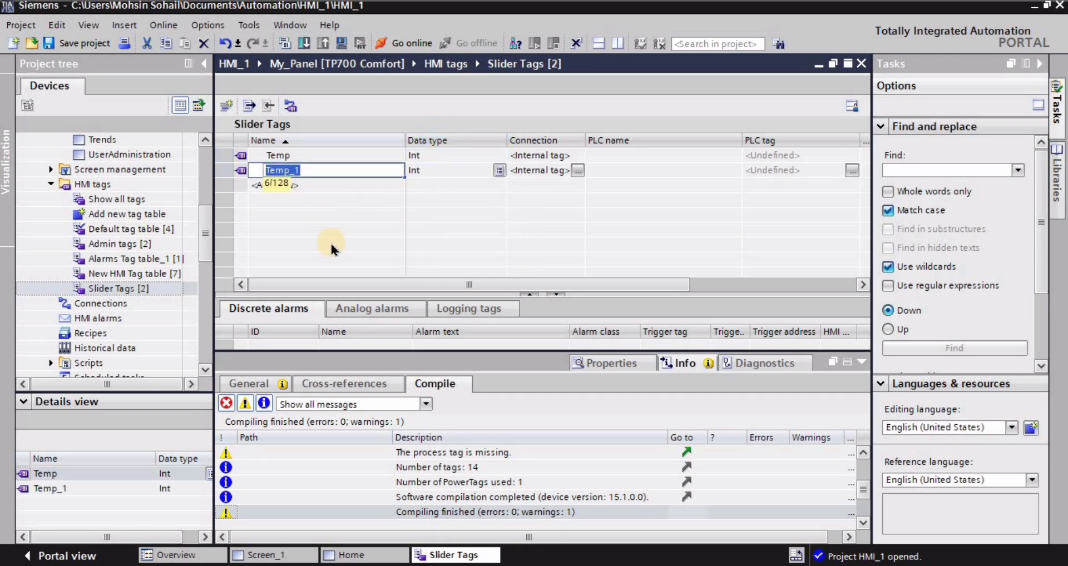
type("Maximum")
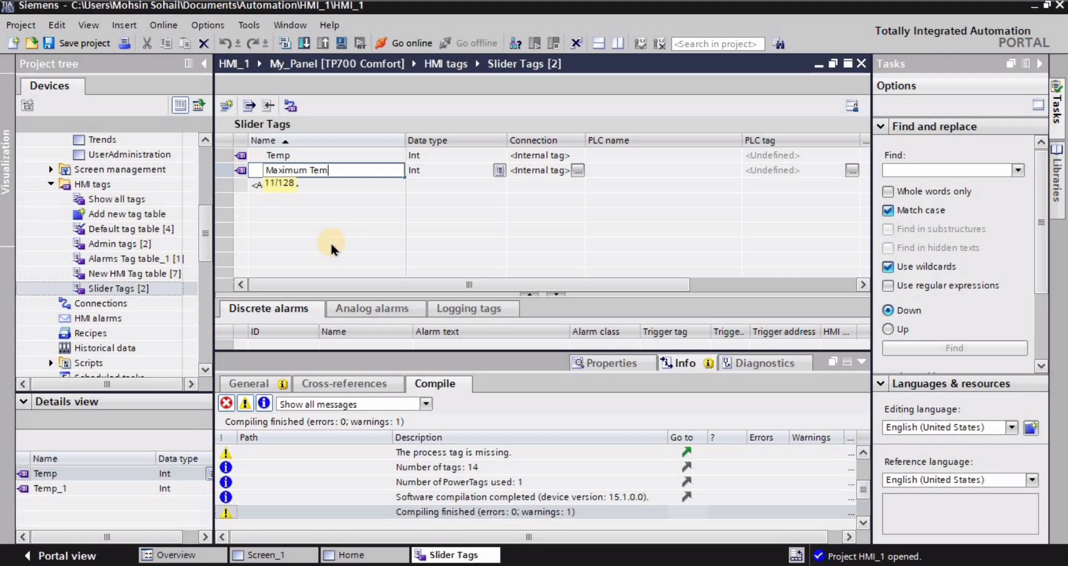
key("Return")
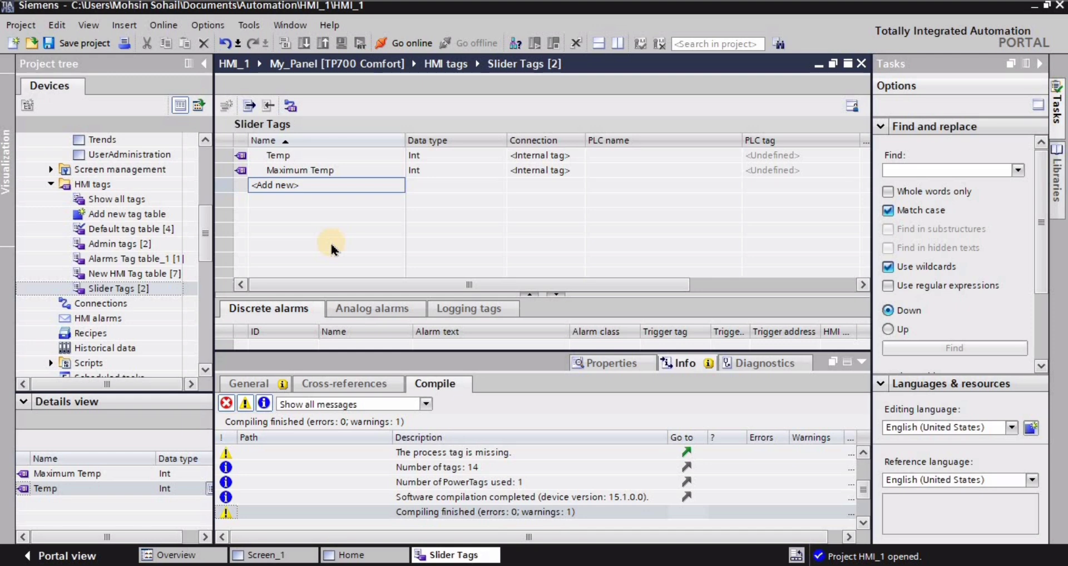
type("Mini")
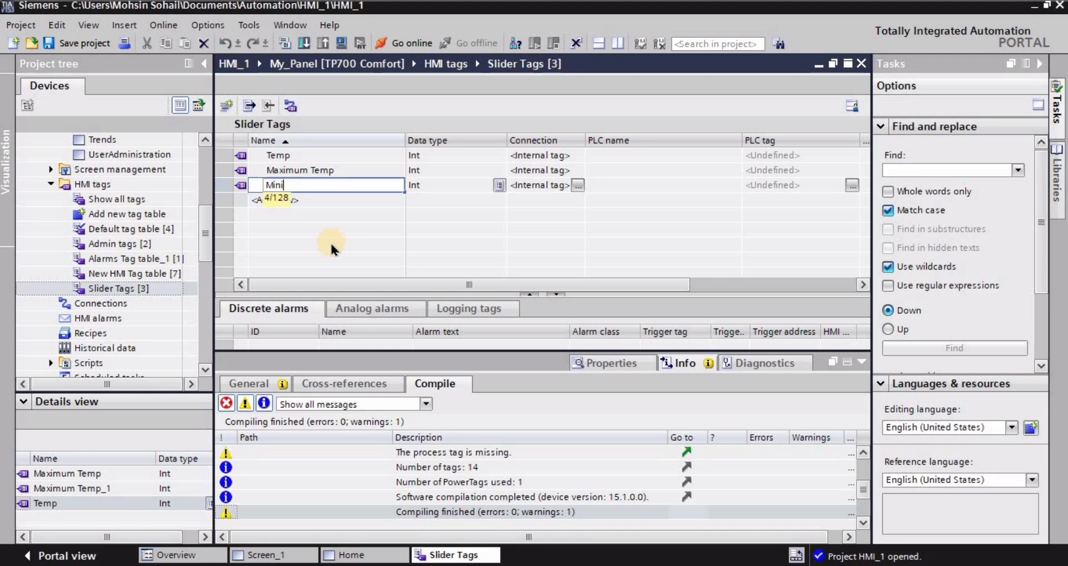
type("mum Temp")
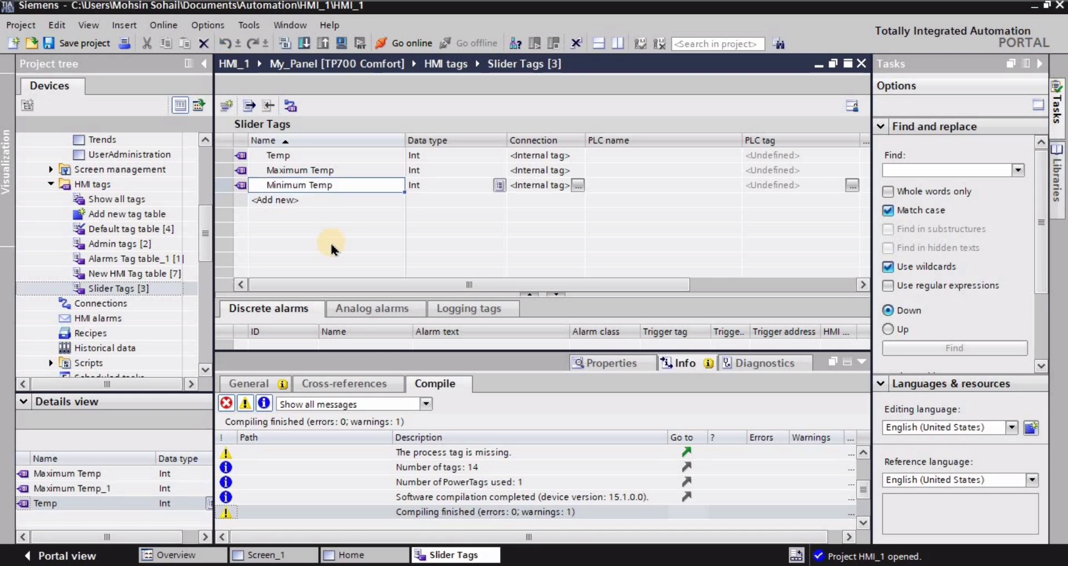
key("Return")
left_click(442, 146)
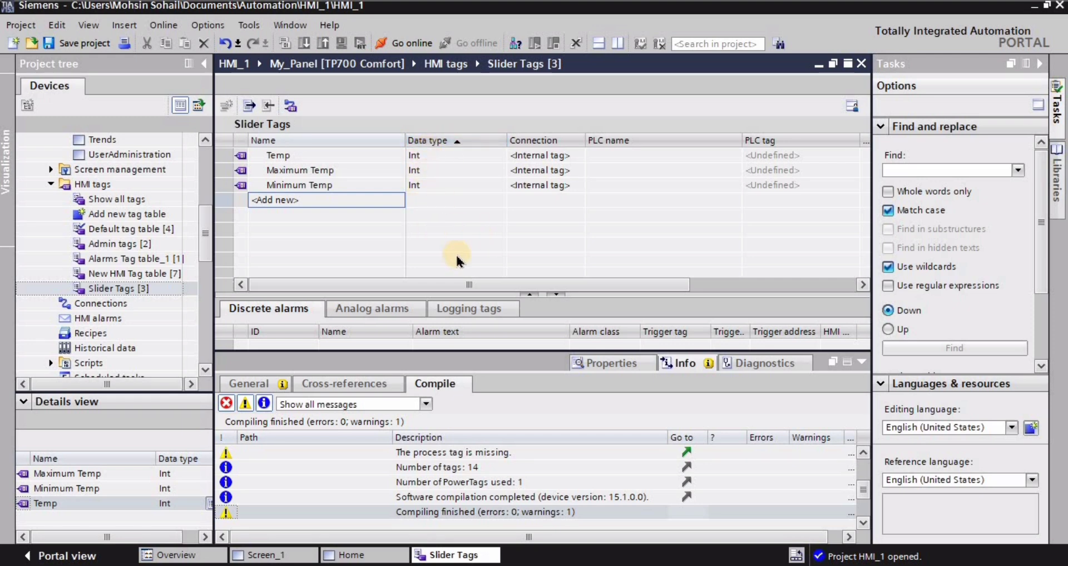
- Assign the Temp tag from Slider Tags as the process tag of the Temperature slider on Screen_1
left_click(261, 556)
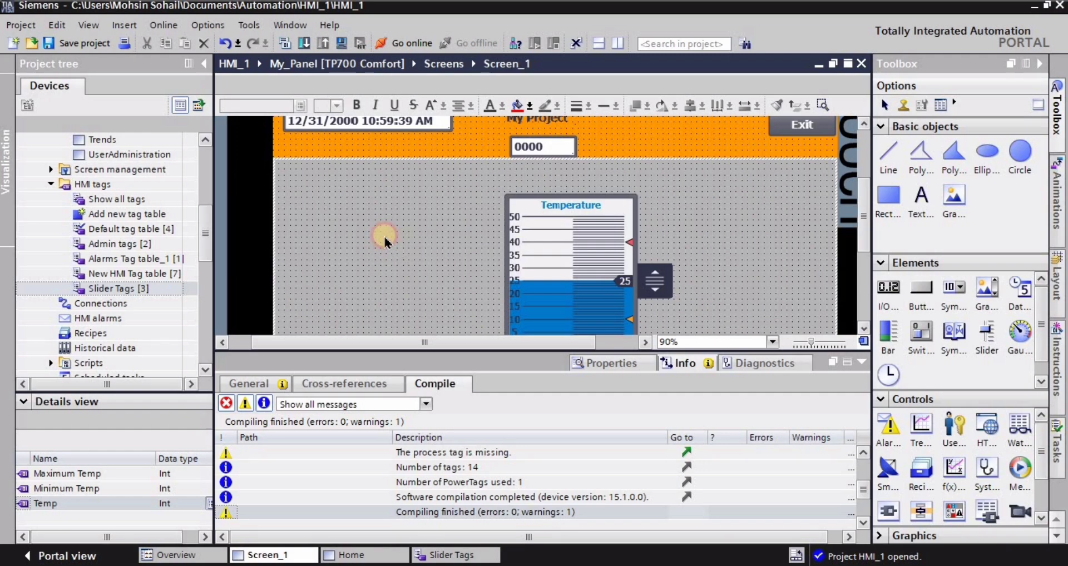
scroll(385, 240, "down", 3)
left_click(547, 199)
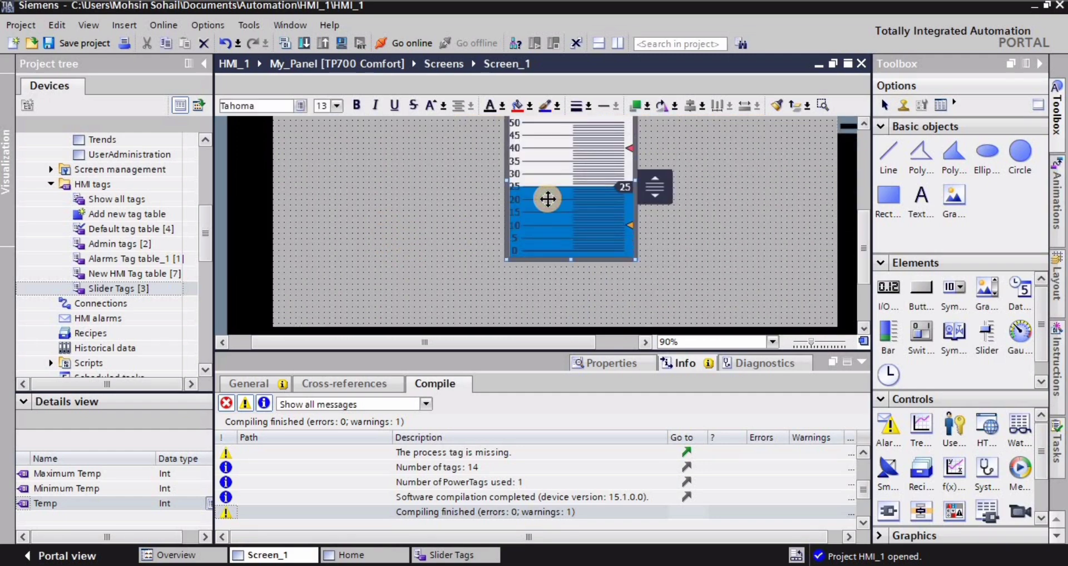
left_click(607, 371)
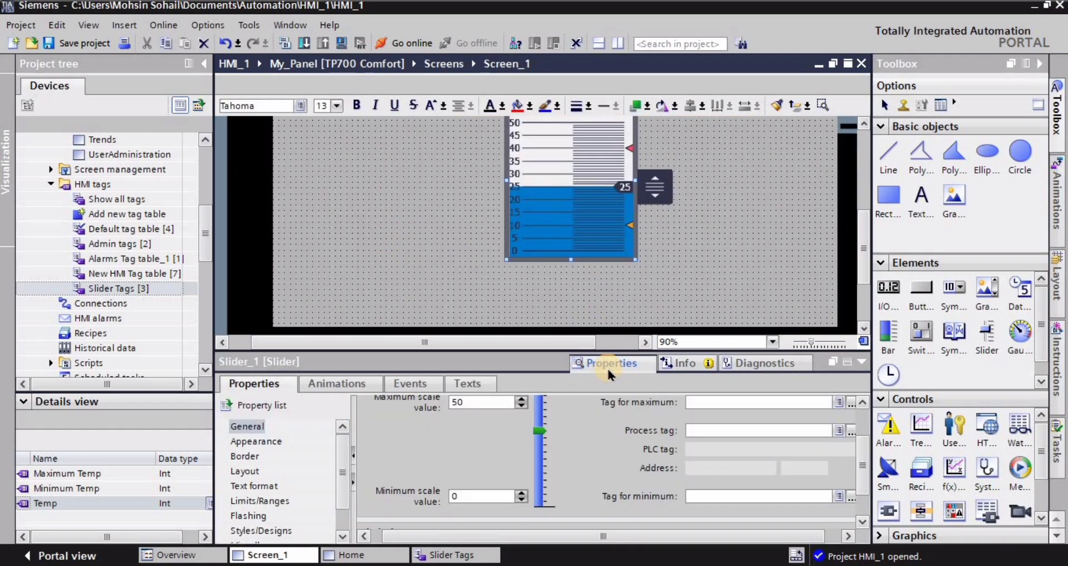
left_click_drag(571, 351, 564, 296)
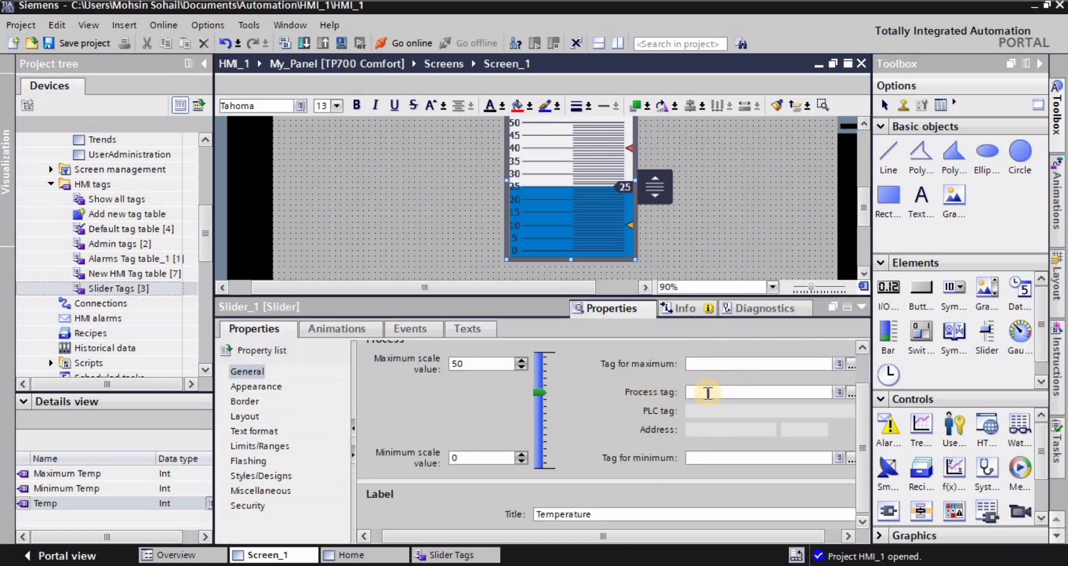
left_click(850, 393)
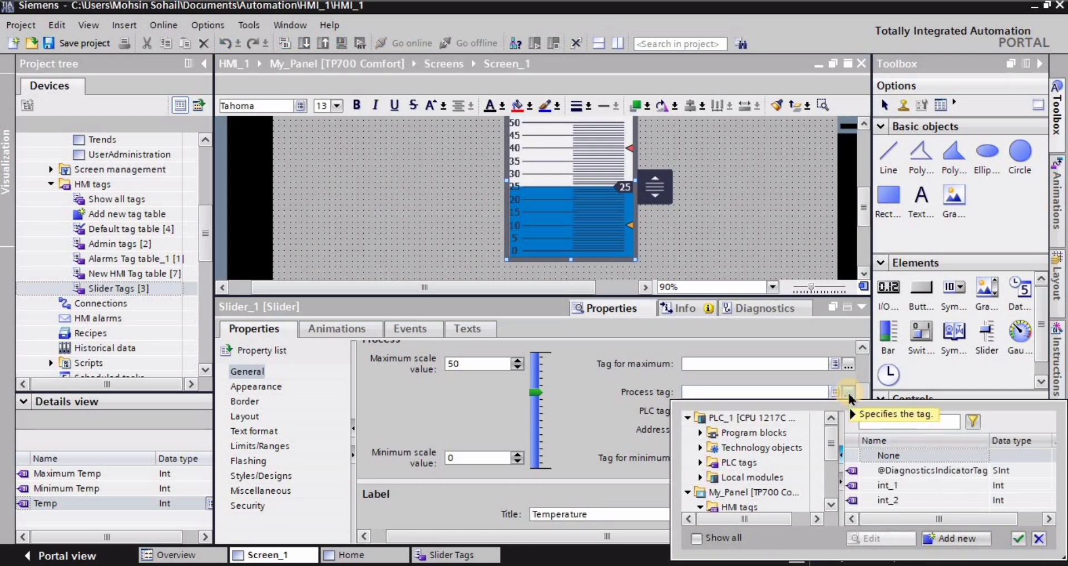
left_click(830, 505)
left_click(831, 505)
left_click(831, 505)
left_click(830, 505)
left_click(830, 505)
left_click(831, 505)
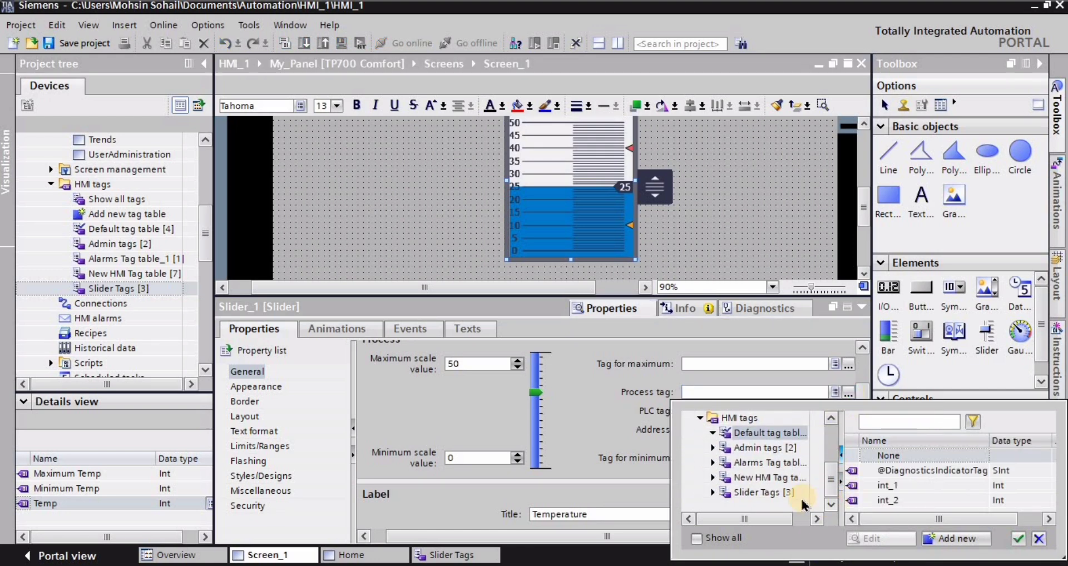
left_click(757, 493)
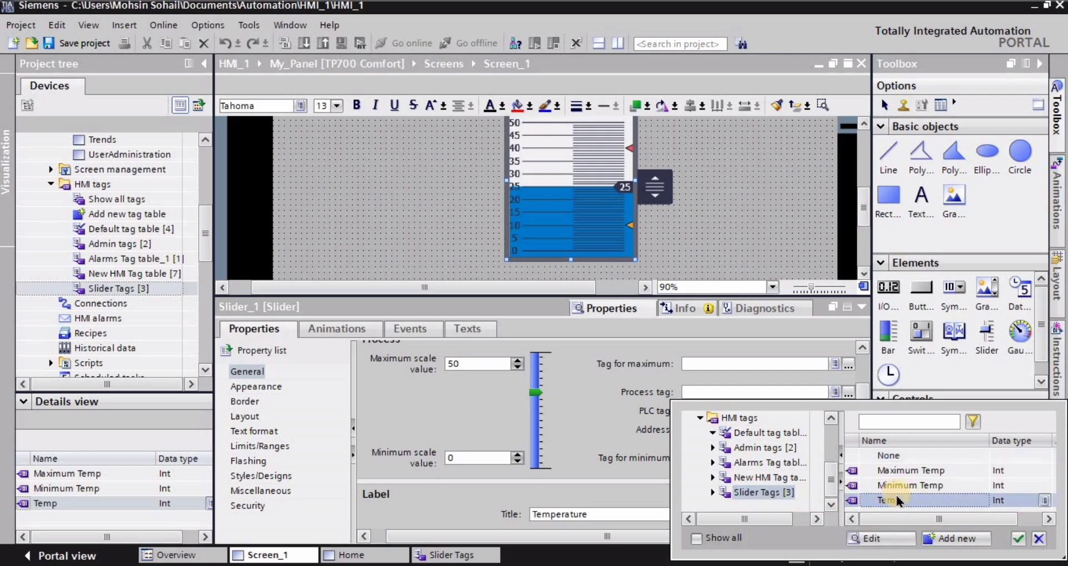
left_click(1018, 541)
left_click(779, 206)
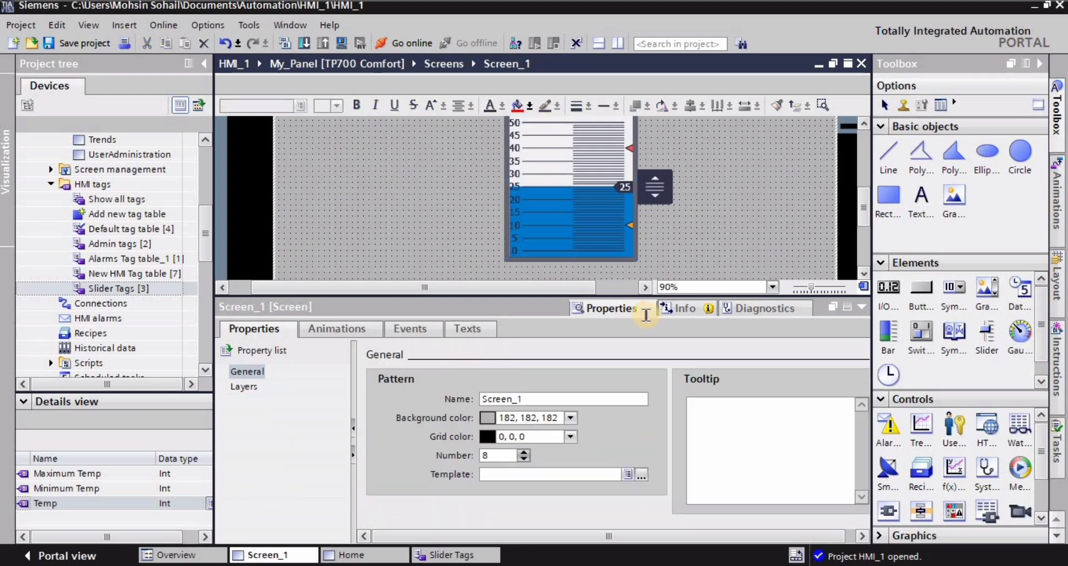
- Assign the Maximum Temp tag from Slider Tags as the Temperature slider's tag for maximum
left_click(613, 191)
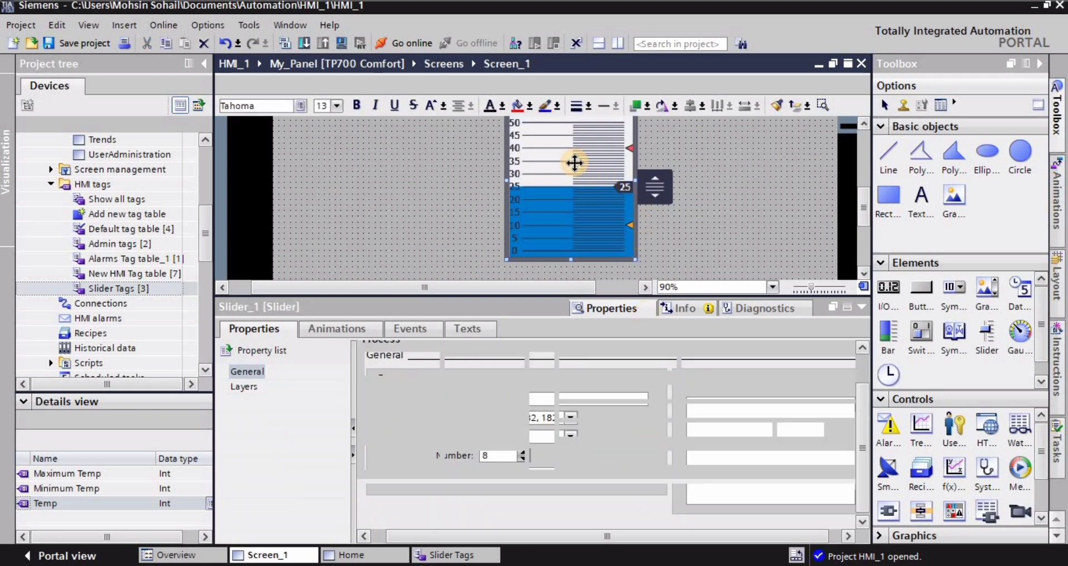
left_click(848, 364)
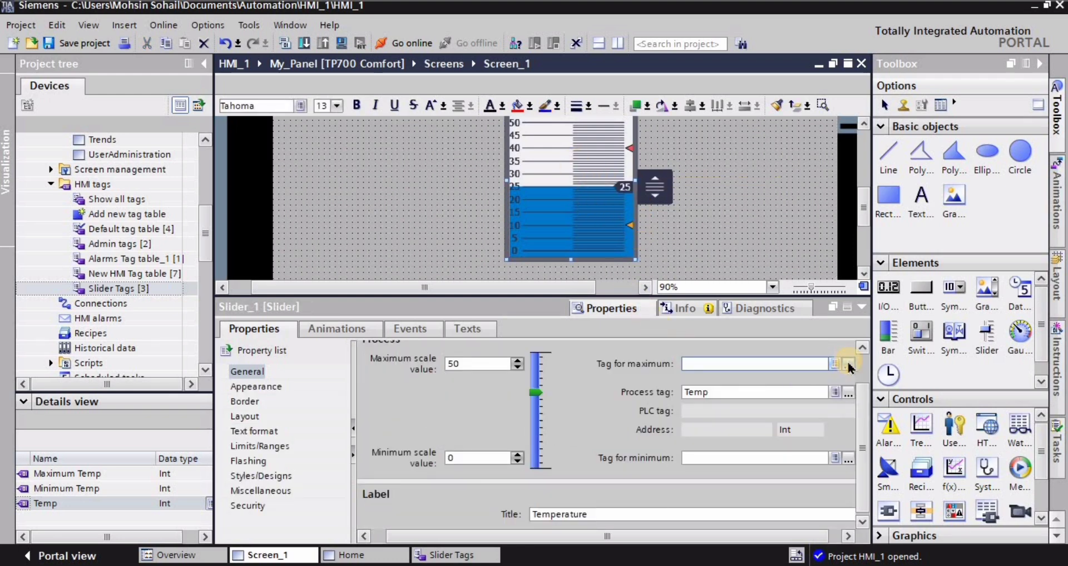
left_click(848, 364)
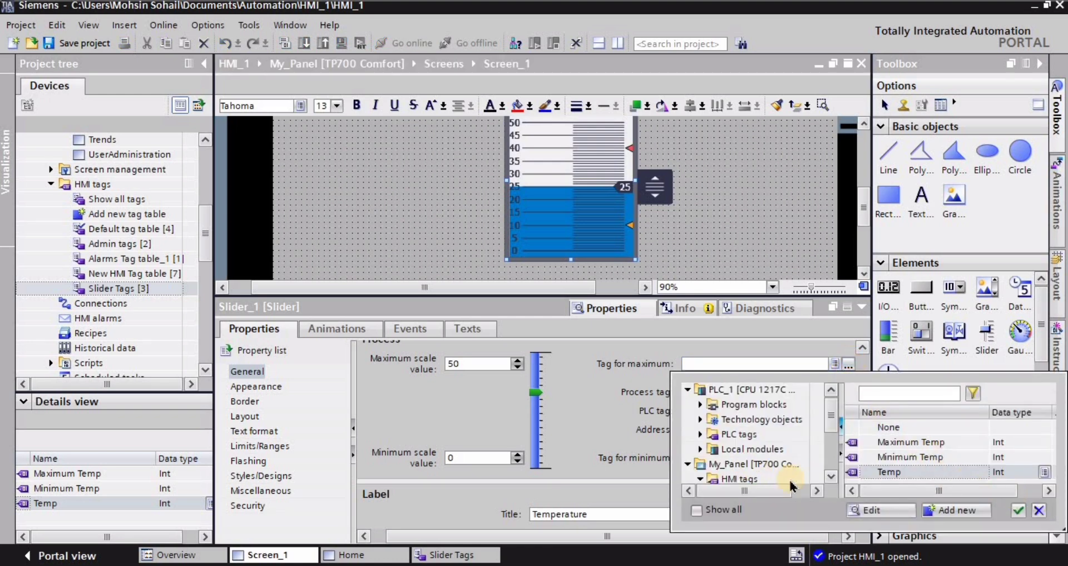
left_click_drag(832, 429, 834, 452)
left_click(748, 463)
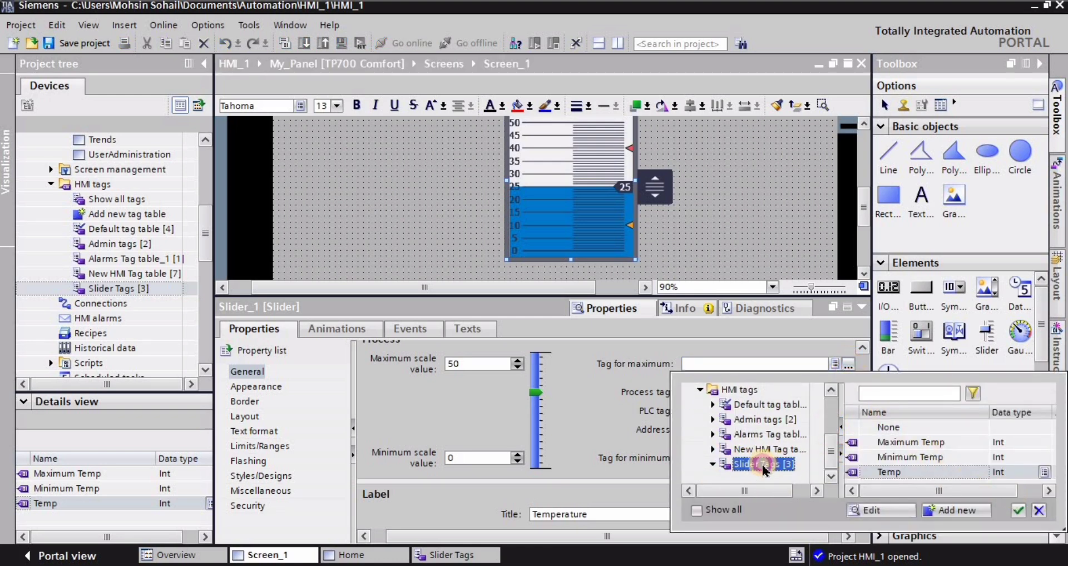
left_click(910, 445)
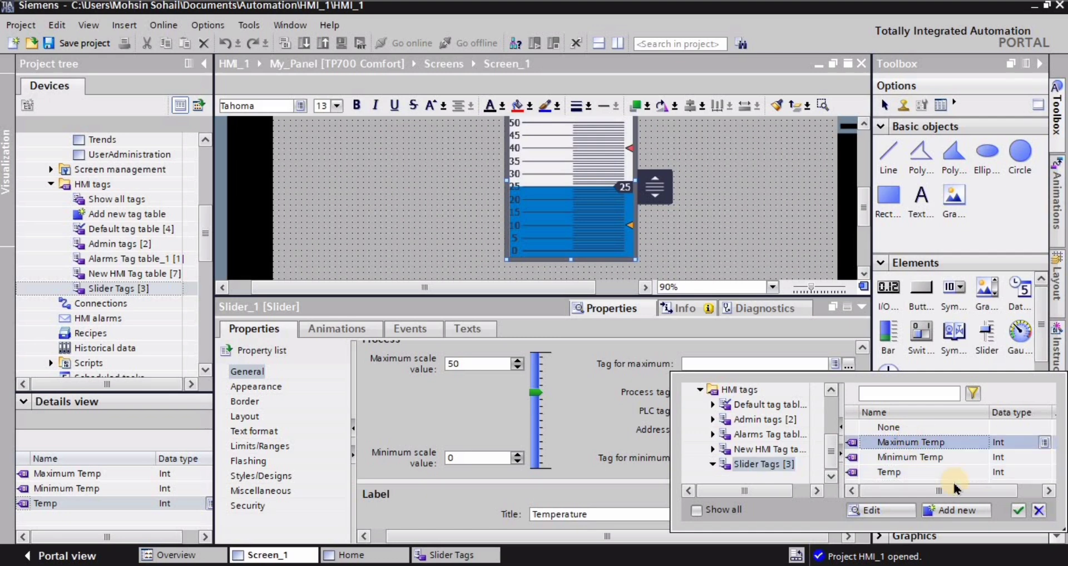
left_click(1017, 510)
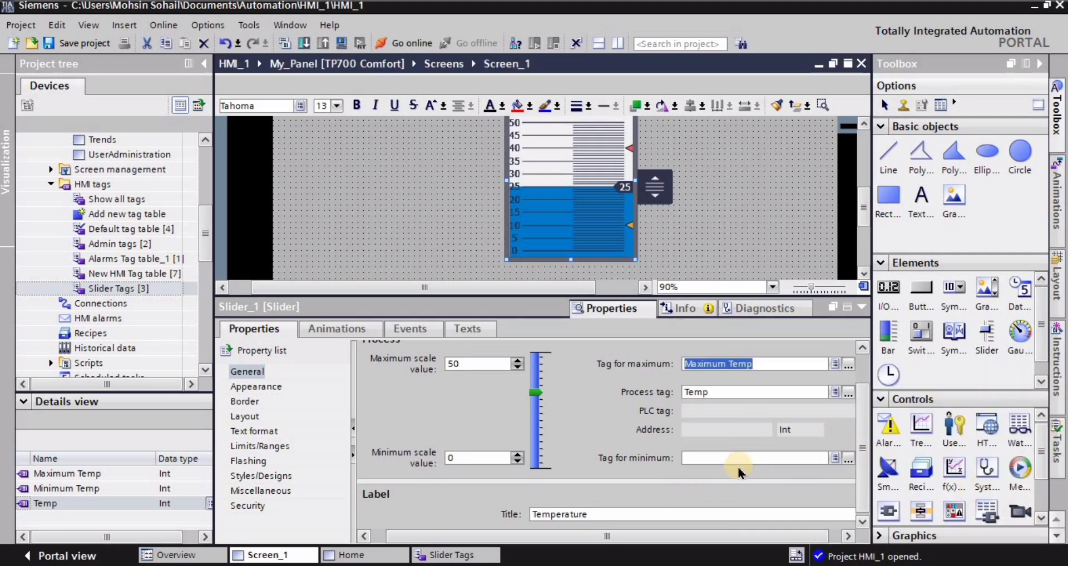
- Assign the Minimum Temp tag as the Temperature slider's tag for minimum
left_click(848, 458)
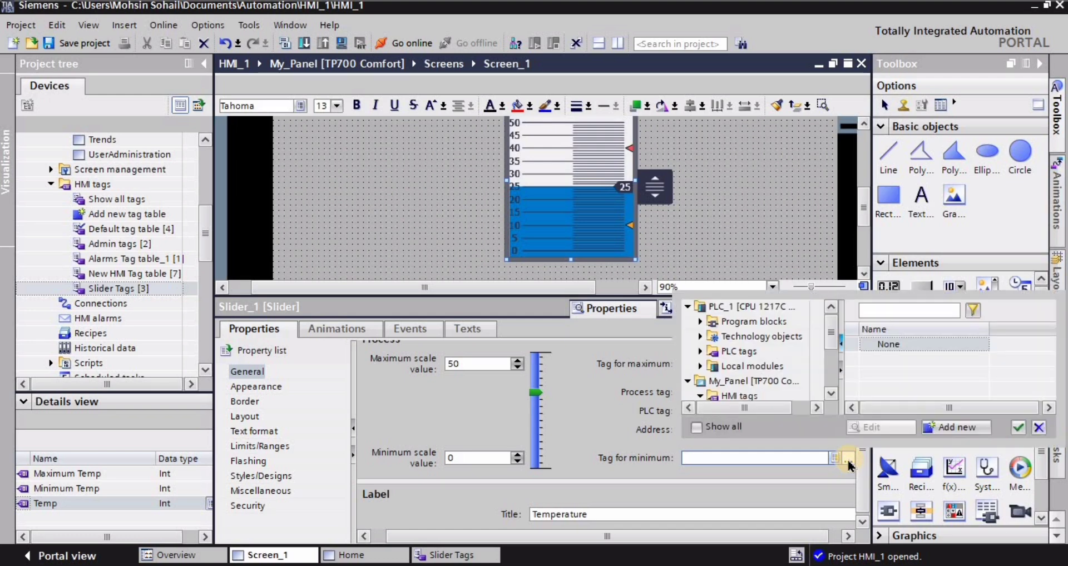
left_click(890, 374)
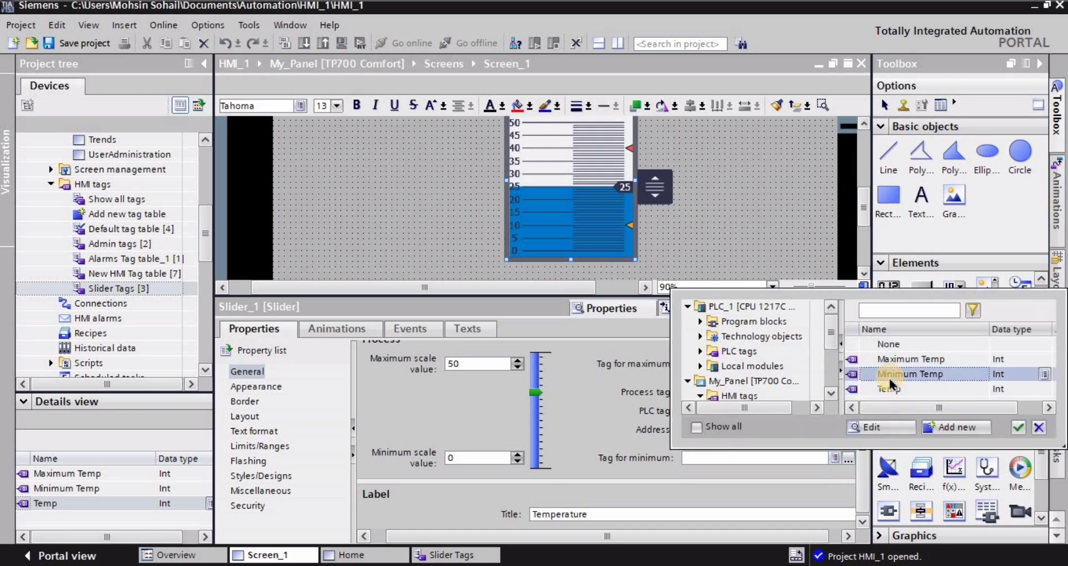
left_click(1018, 427)
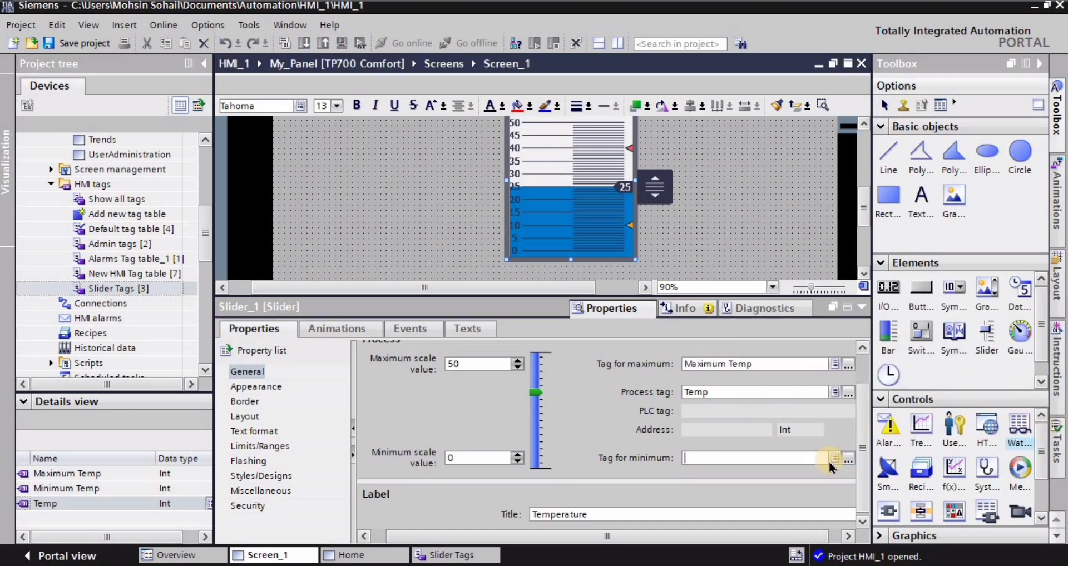
- Place I/O fields for the Maximum Temp and Minimum Temp tags beside the Temperature slider, level with its upper and lower ends
left_click(439, 234)
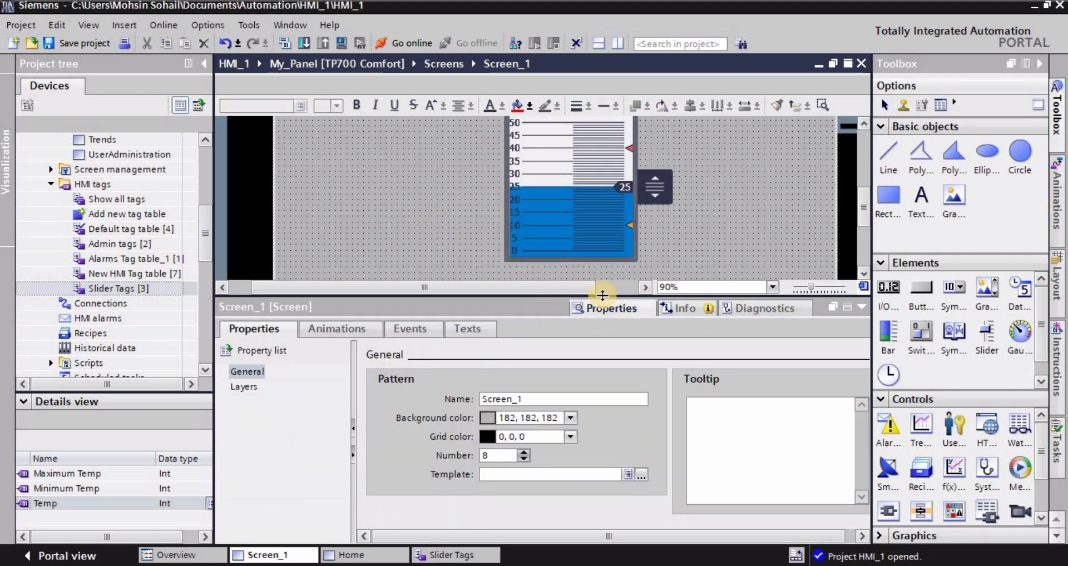
left_click_drag(602, 295, 603, 398)
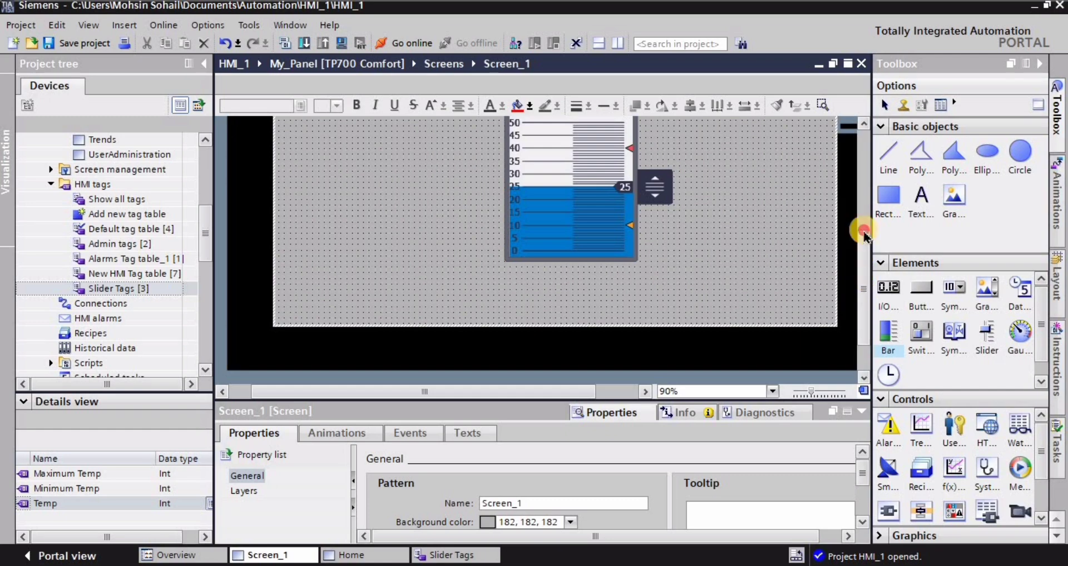
scroll(862, 233, "up", 3)
scroll(863, 262, "down", 3)
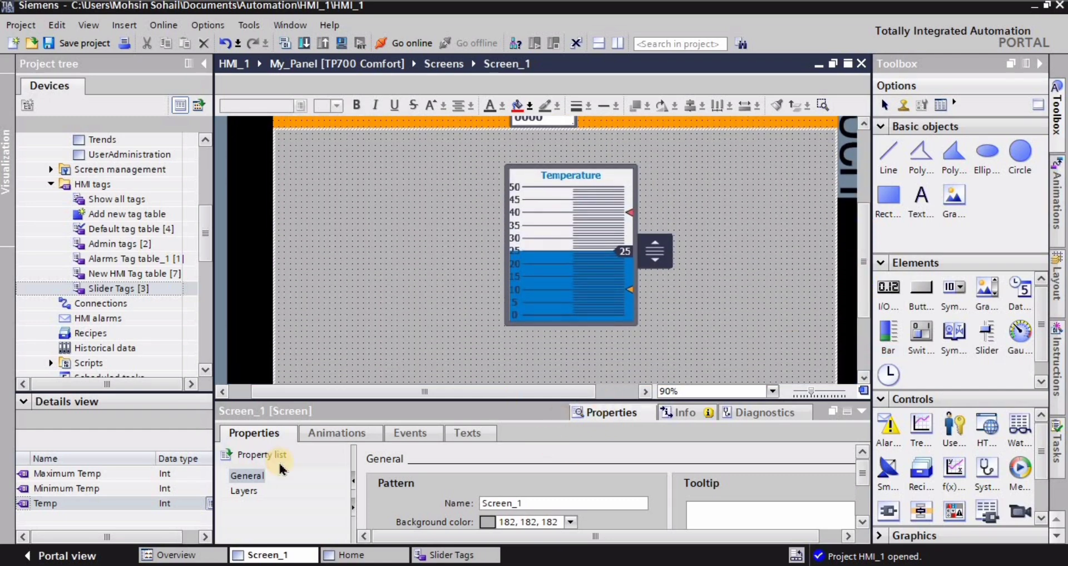
left_click(106, 259)
left_click(111, 288)
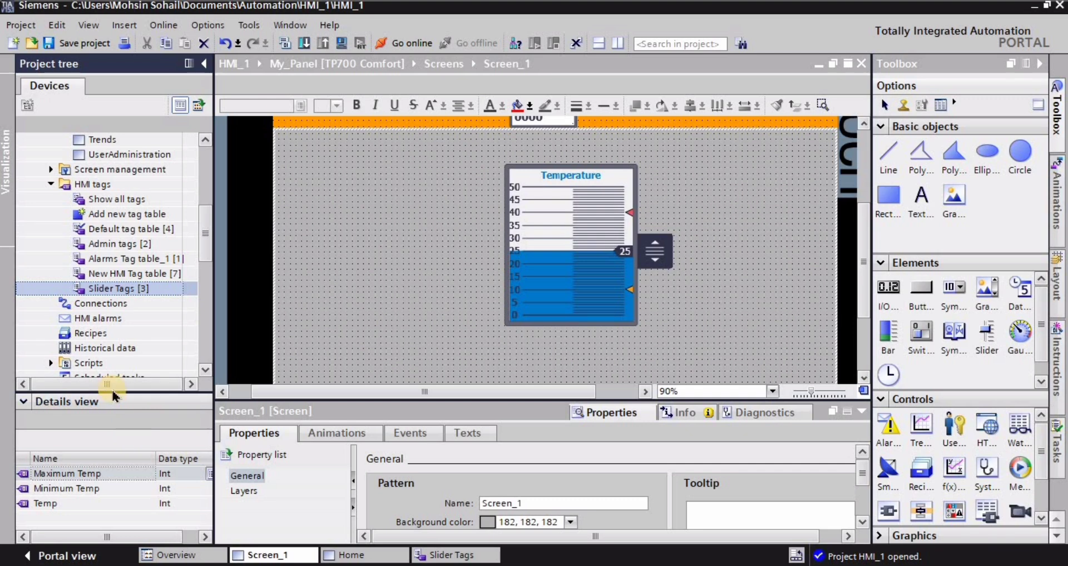
left_click_drag(110, 392, 126, 342)
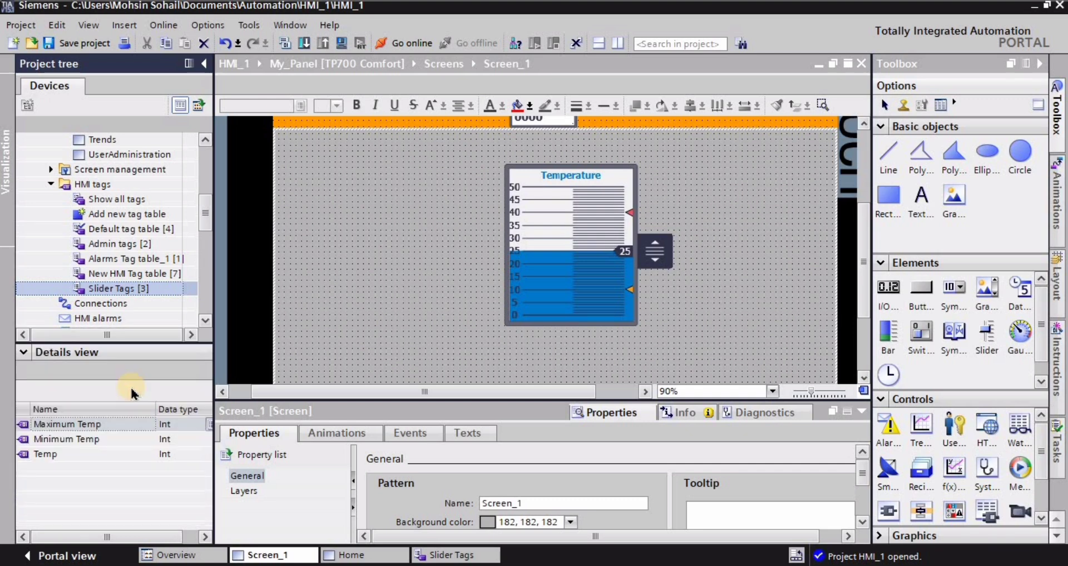
left_click(76, 425)
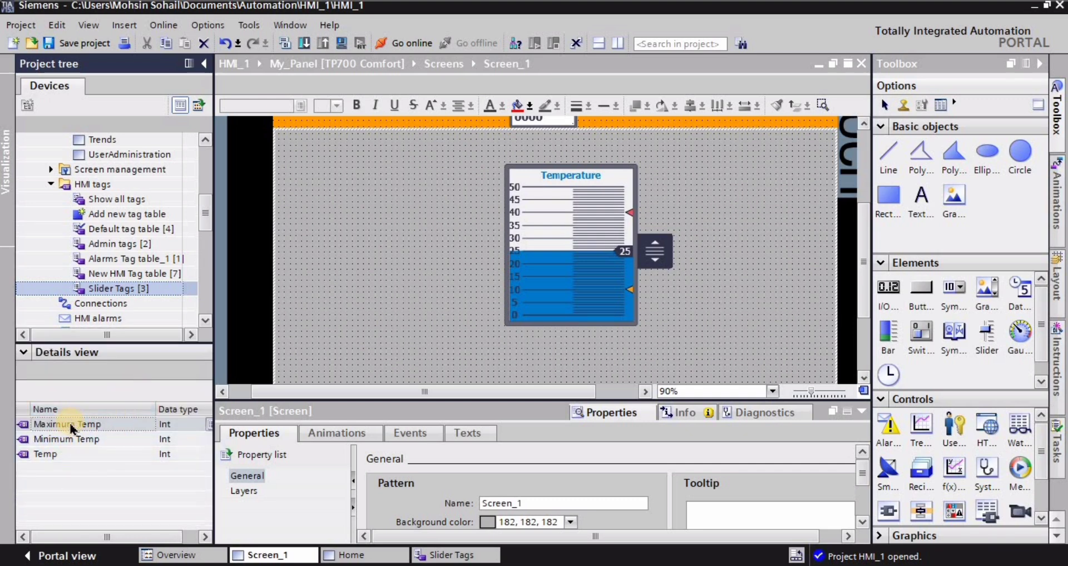
left_click_drag(71, 428, 449, 192)
left_click_drag(55, 438, 449, 315)
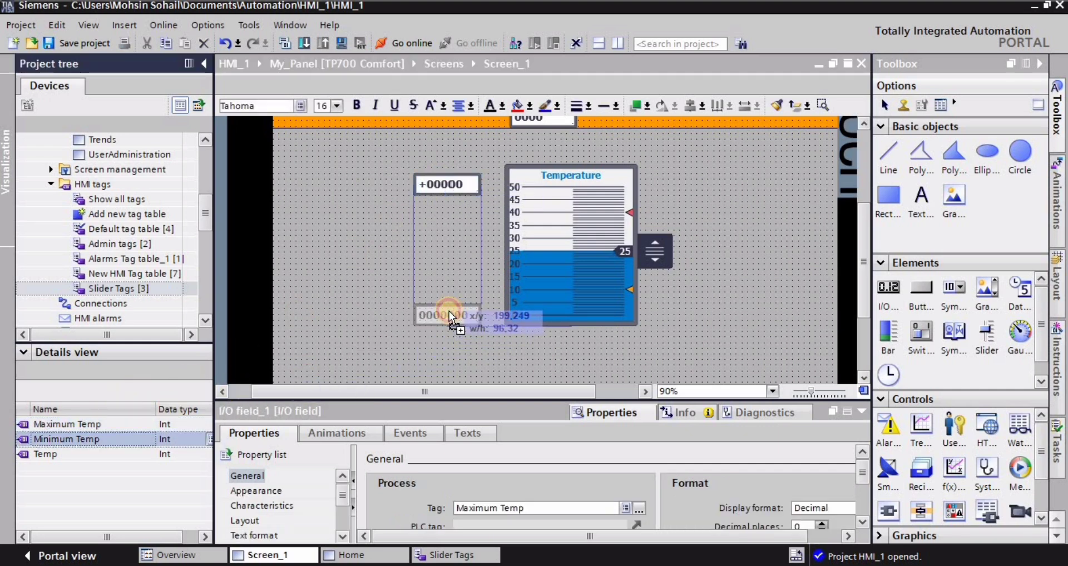
left_click(354, 257)
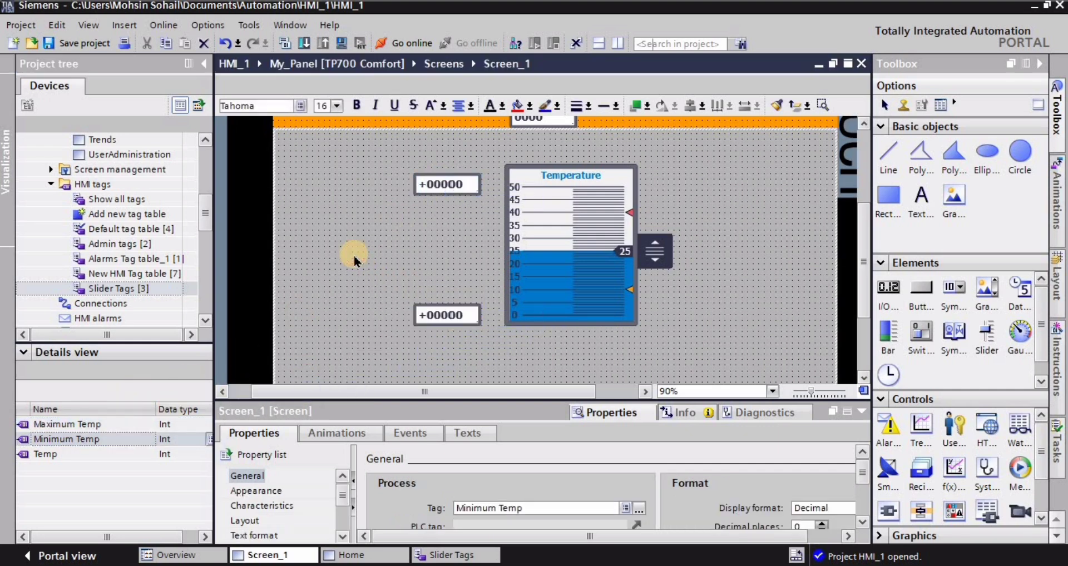
- Start the runtime simulation in a maximized window and set the minimum temperature field to 10
left_click(345, 48)
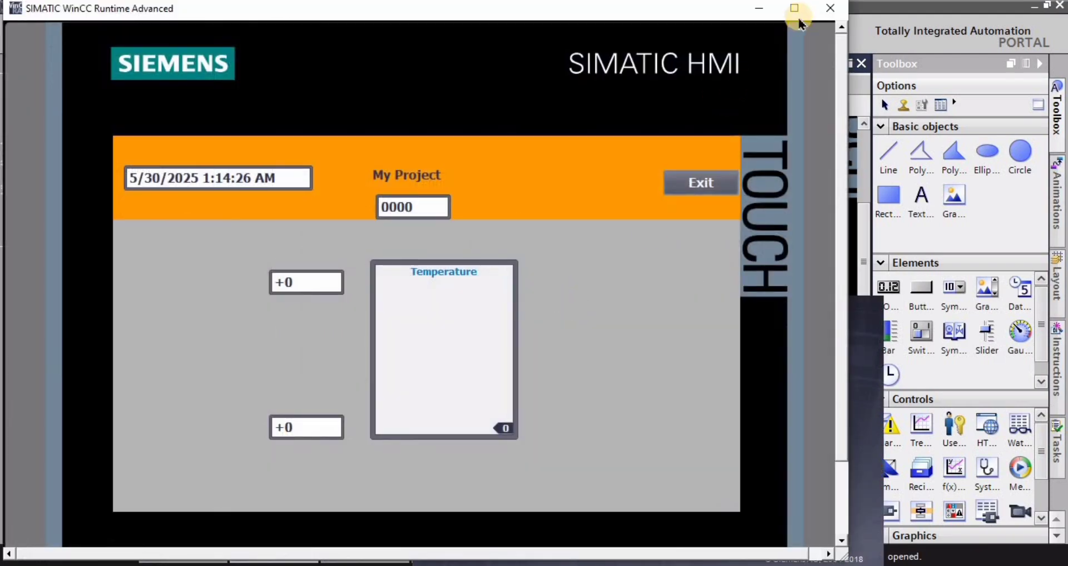
left_click(795, 9)
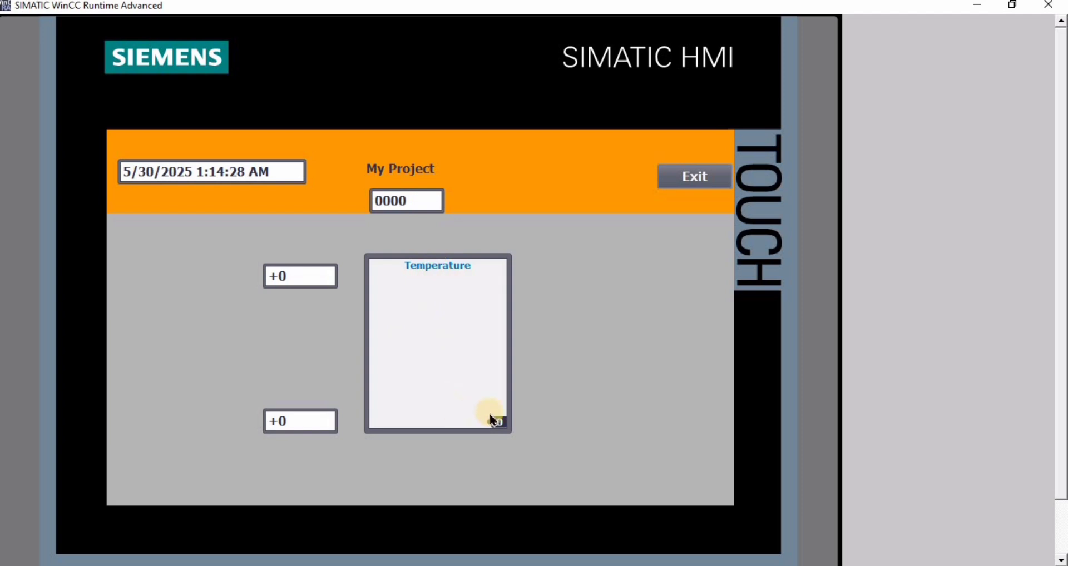
left_click(301, 422)
left_click(159, 230)
left_click(238, 448)
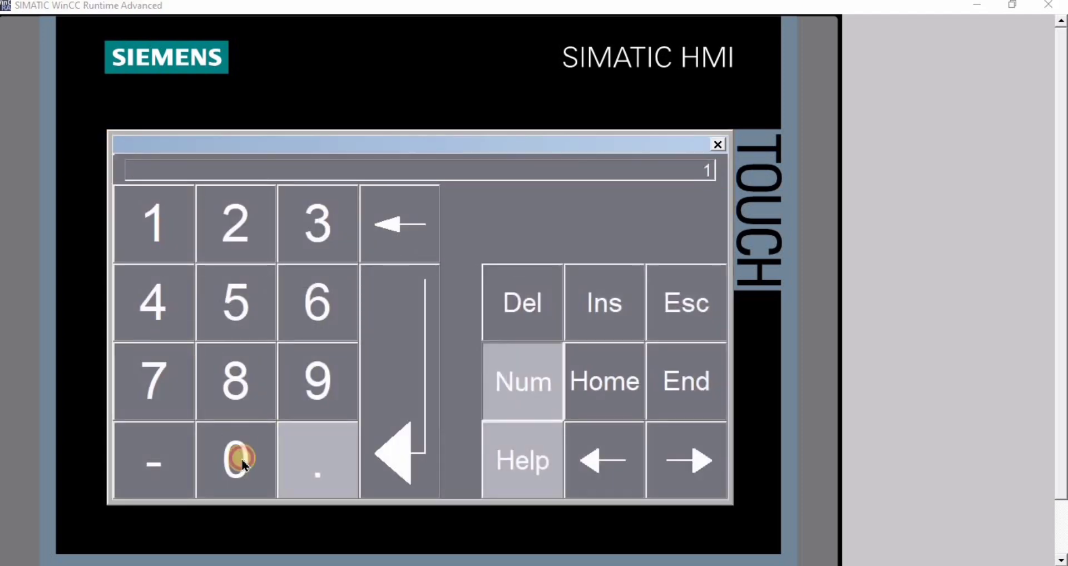
left_click(400, 412)
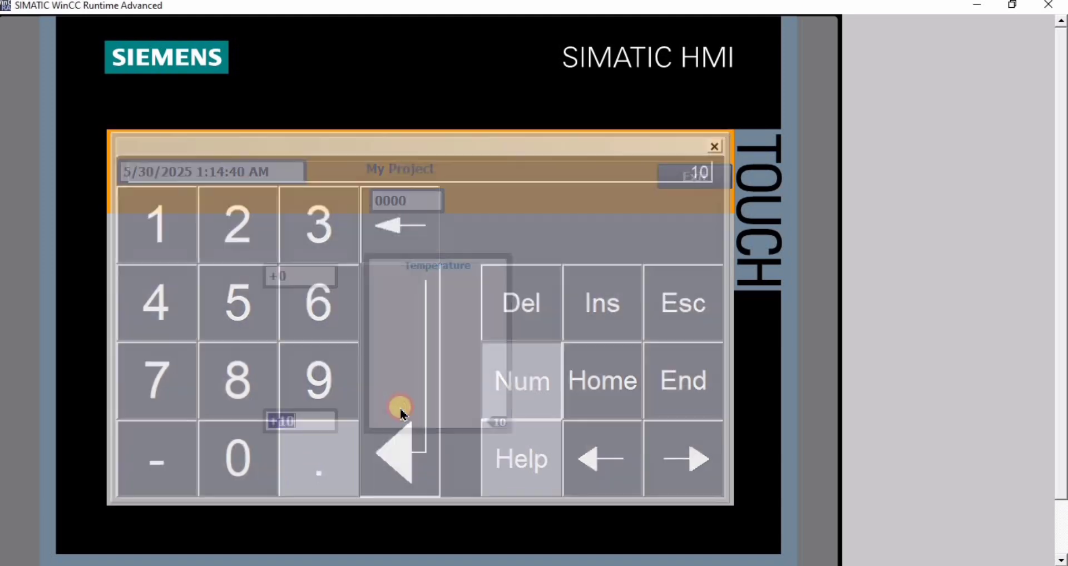
- Set the maximum temperature field to 65 in the running simulation
left_click(299, 281)
left_click(319, 296)
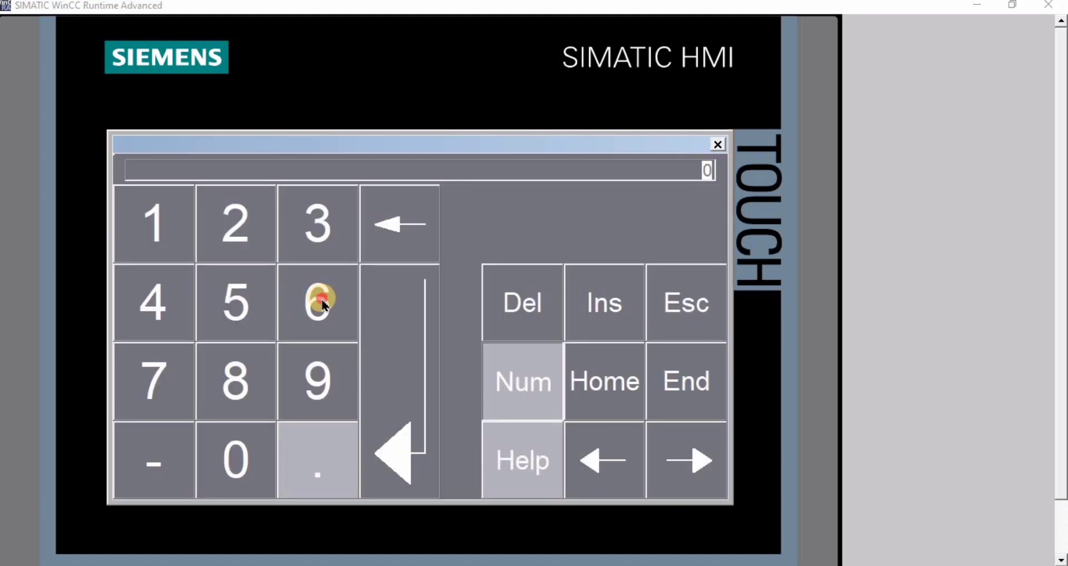
left_click(243, 305)
left_click(389, 408)
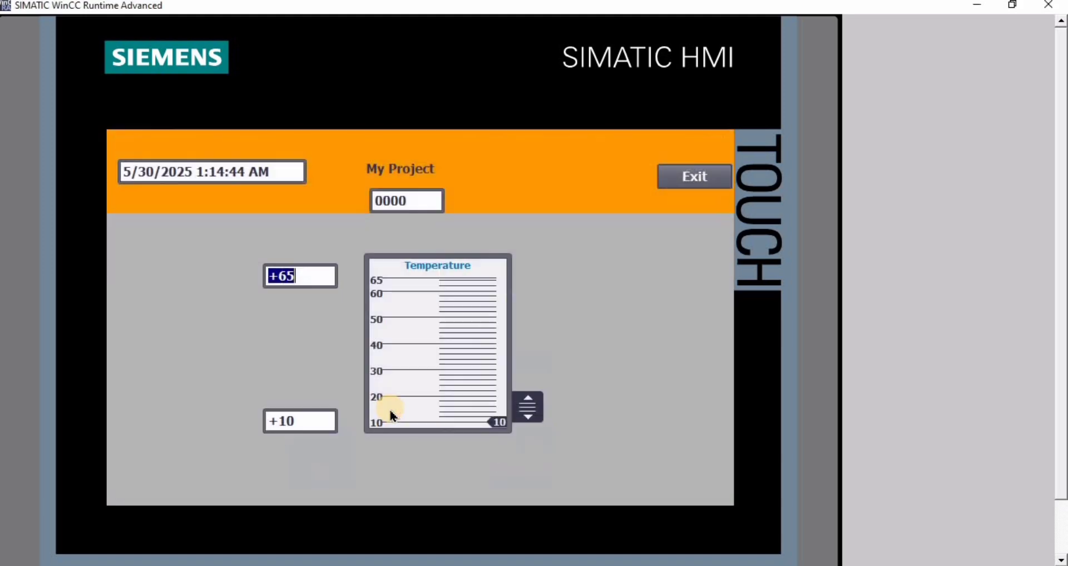
- Try to move the Temperature slider's handle down and up, and exit the runtime simulation
left_click_drag(524, 405, 517, 431)
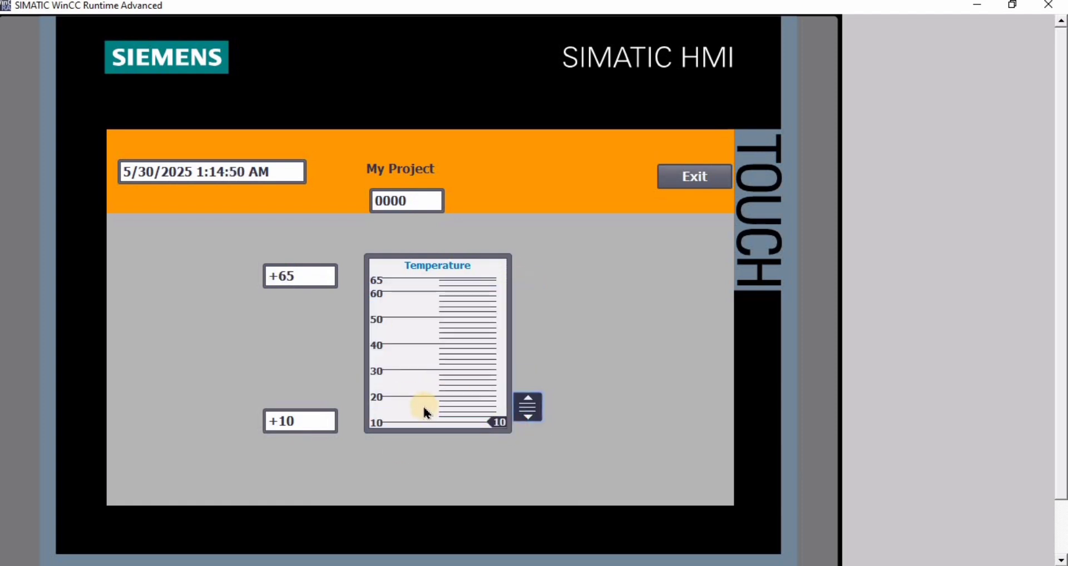
left_click_drag(525, 414, 526, 378)
left_click(686, 181)
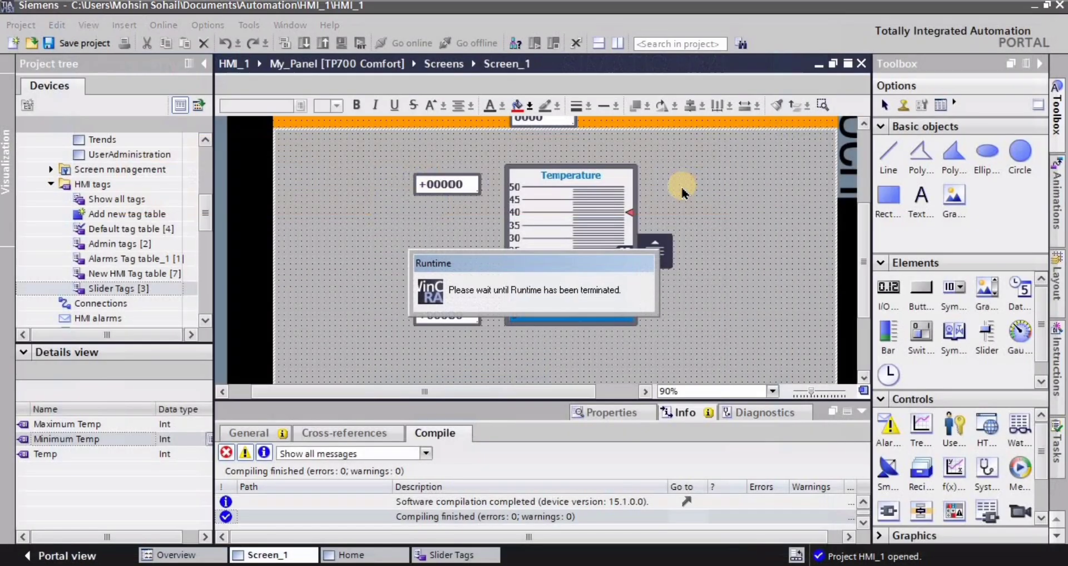
- Set the start value of the Temp tag in the Slider Tags table to 25
left_click(455, 558)
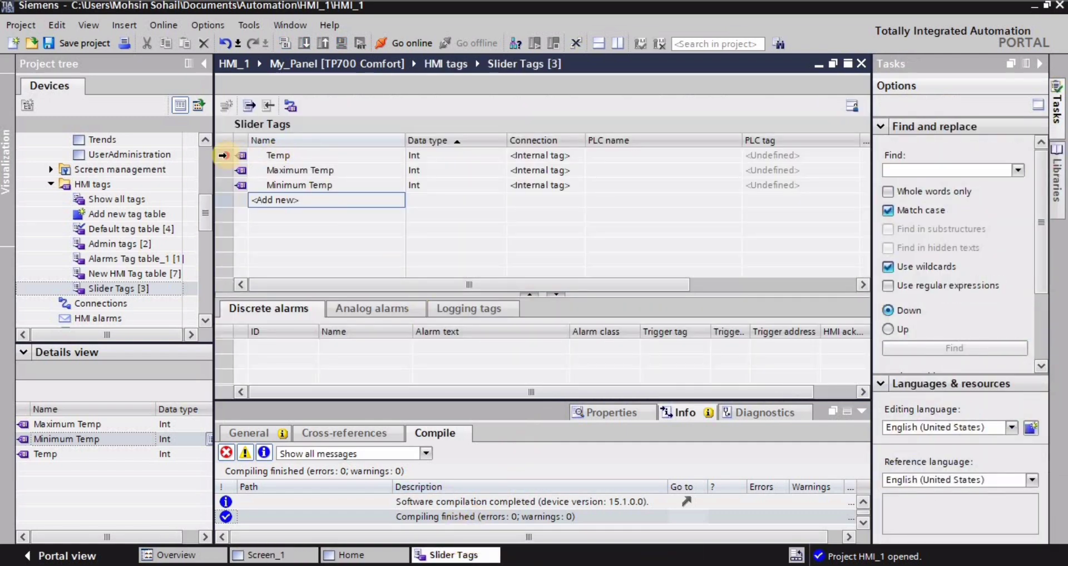
left_click(222, 156)
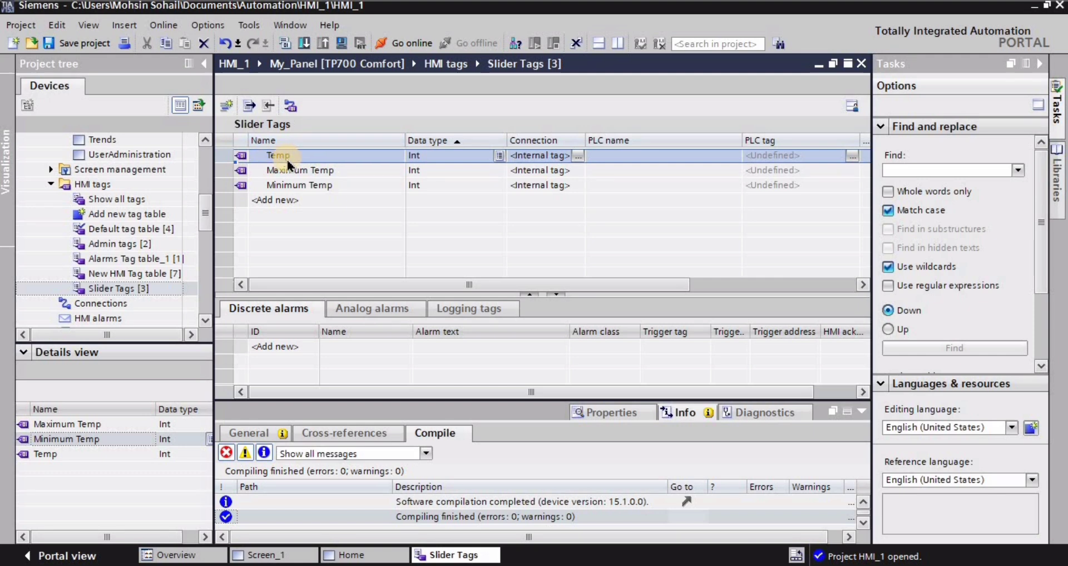
left_click(607, 414)
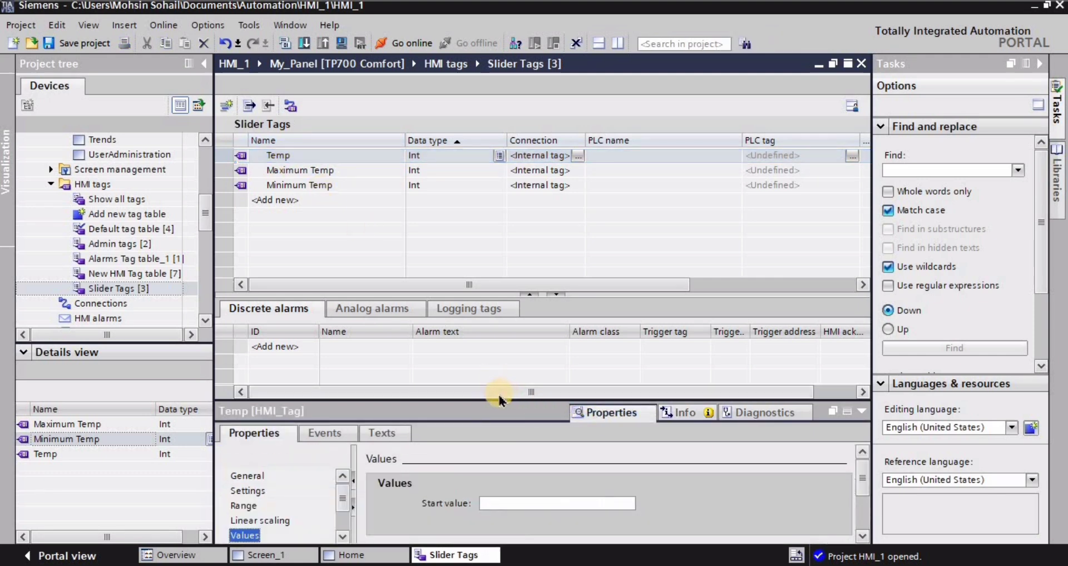
left_click_drag(499, 405, 505, 340)
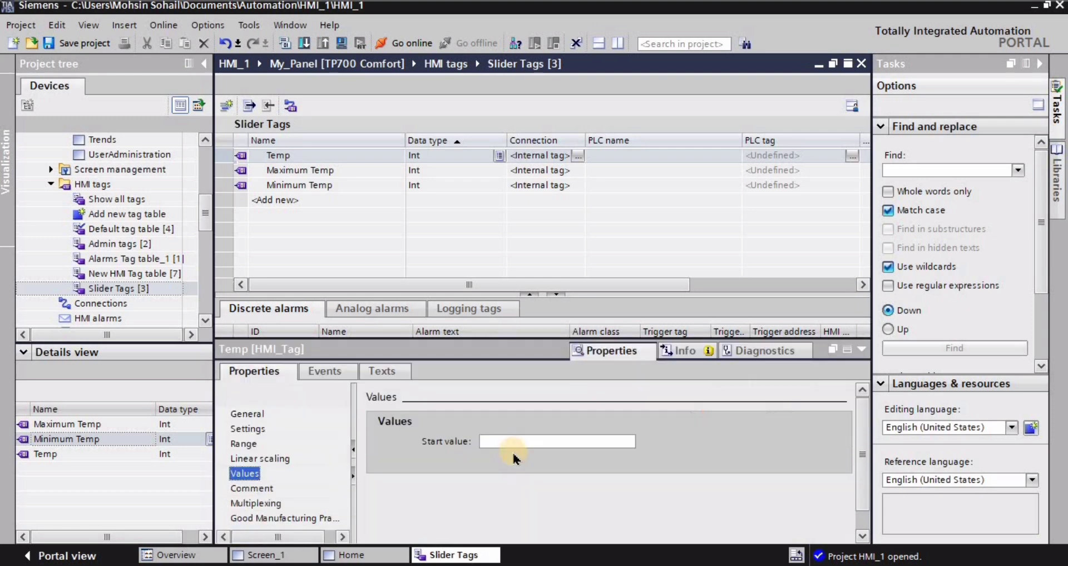
left_click(246, 415)
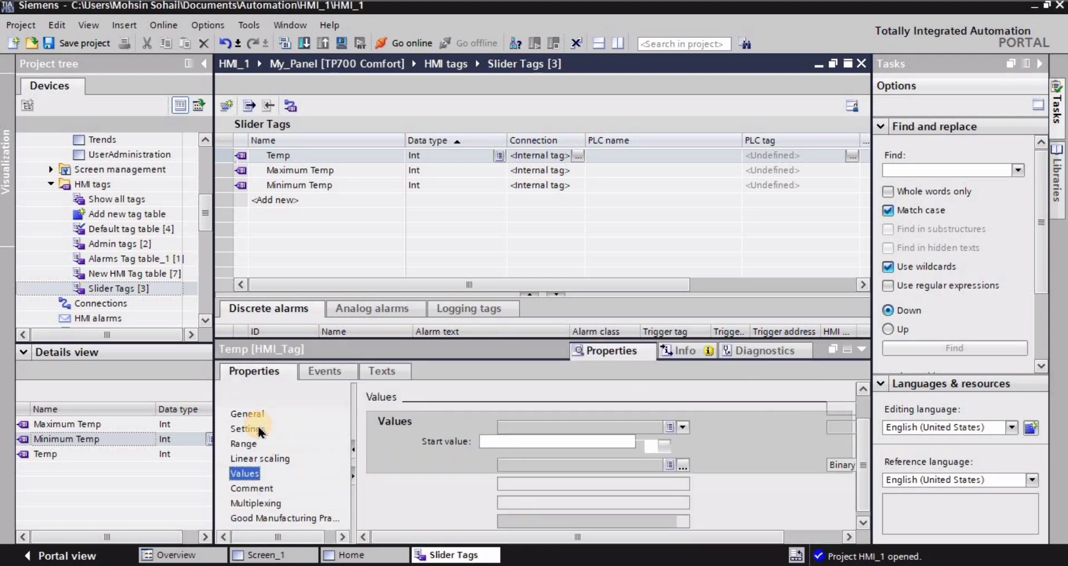
left_click(252, 479)
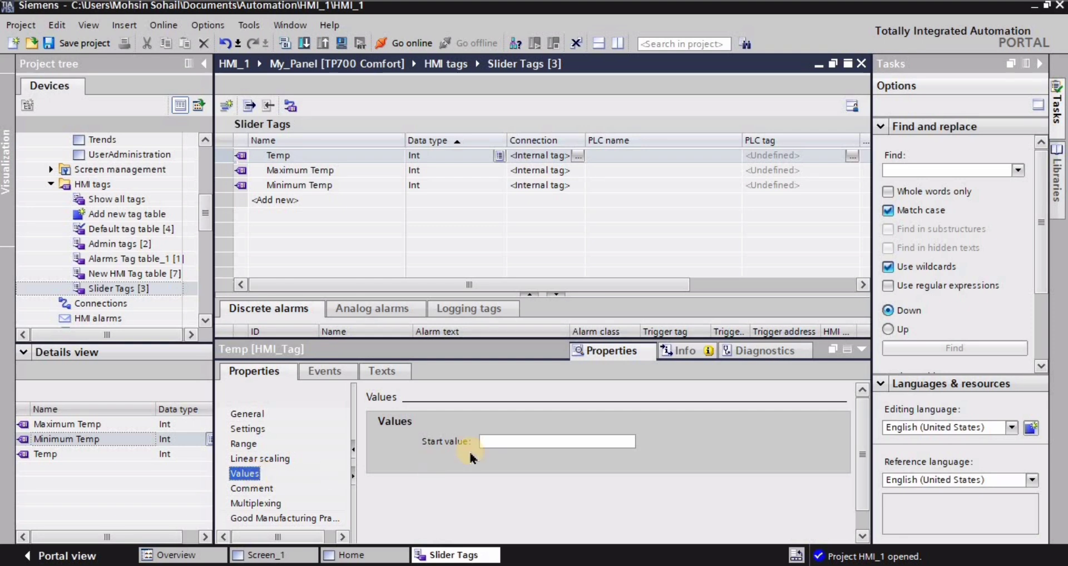
left_click(511, 444)
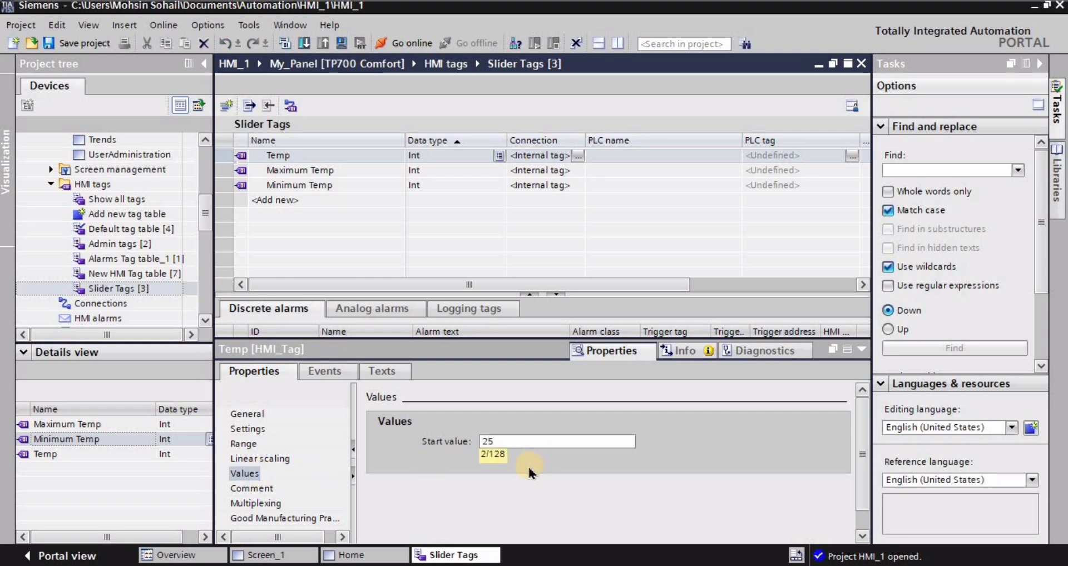
left_click(528, 467)
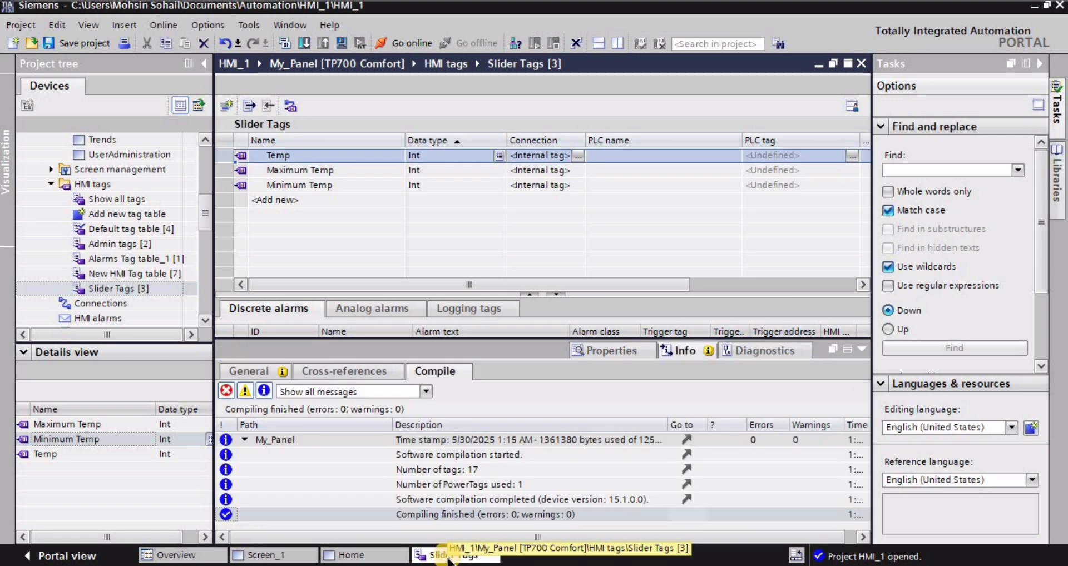
- Set the start value of the Maximum Temp tag to 60
left_click(296, 170)
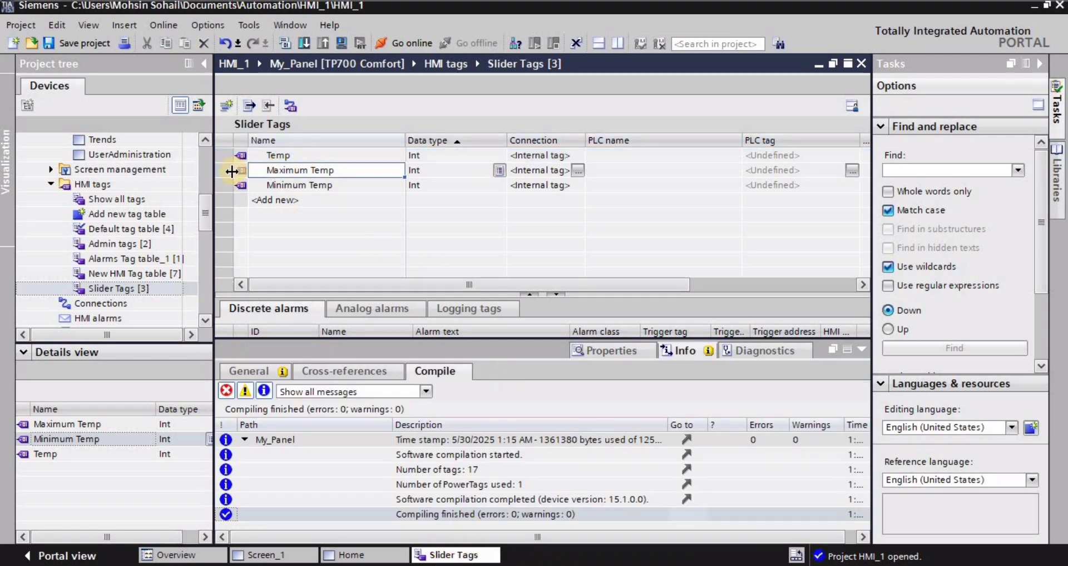
left_click(239, 171)
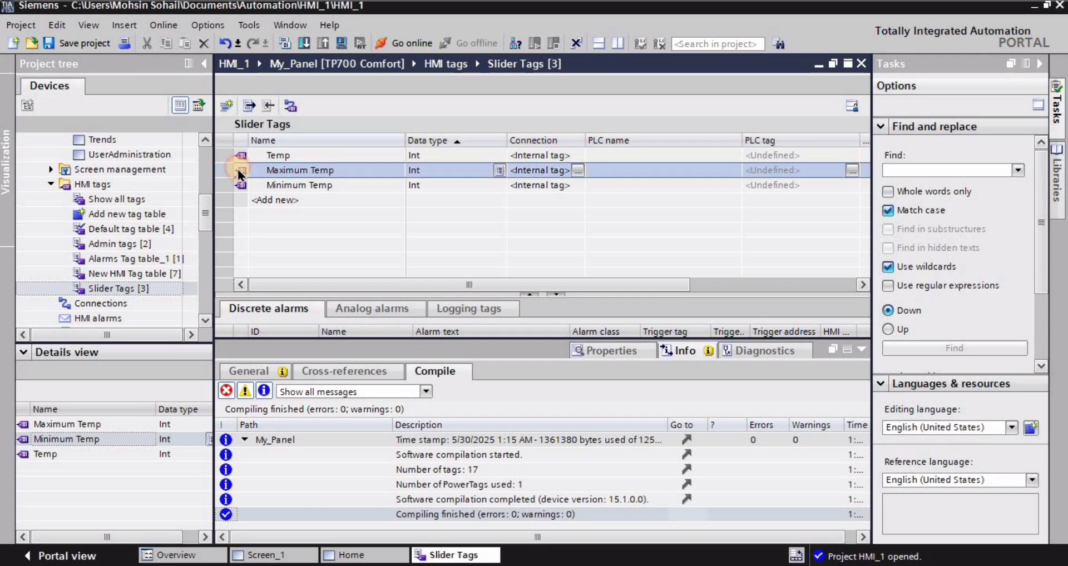
left_click(618, 353)
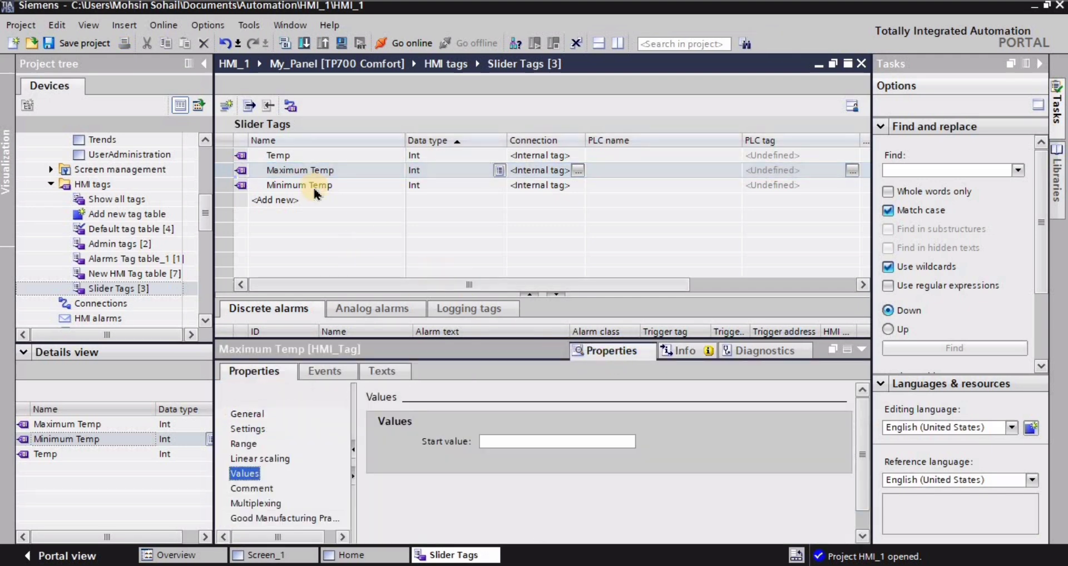
left_click(512, 441)
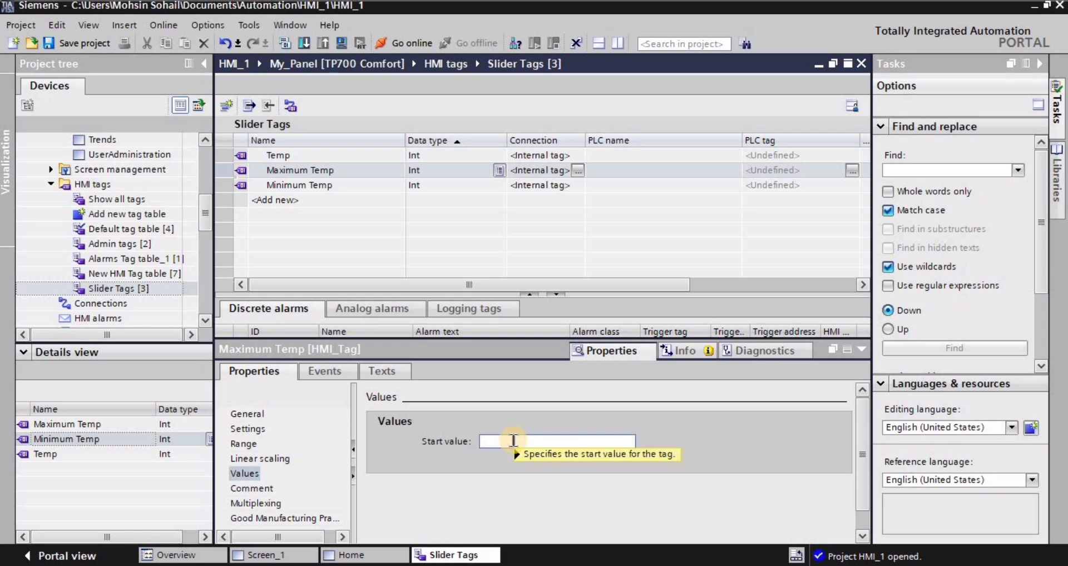
type("60")
key("Return")
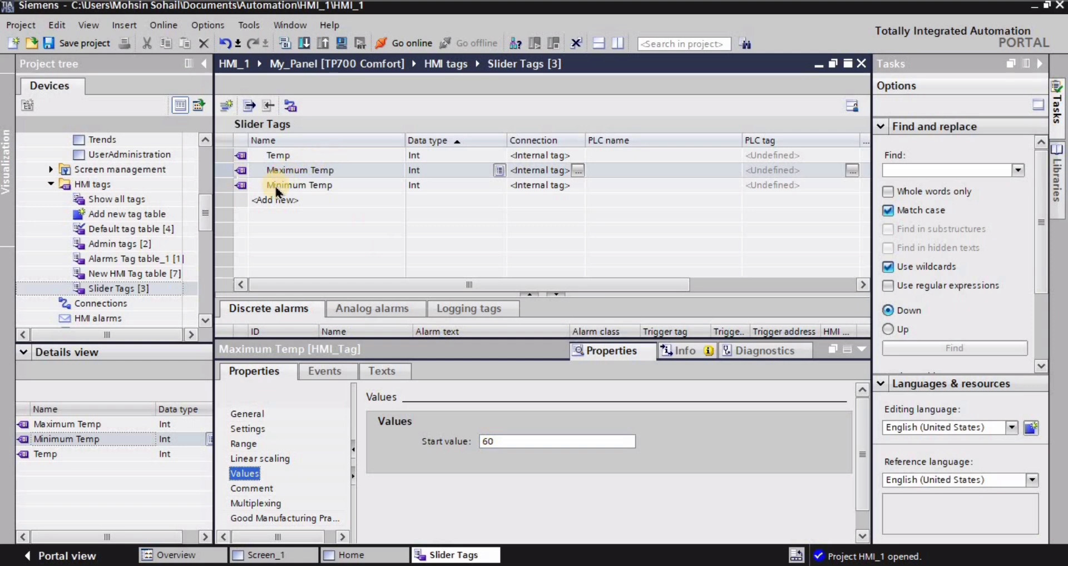
- Set the start value of the Minimum Temp tag to 5
left_click(243, 186)
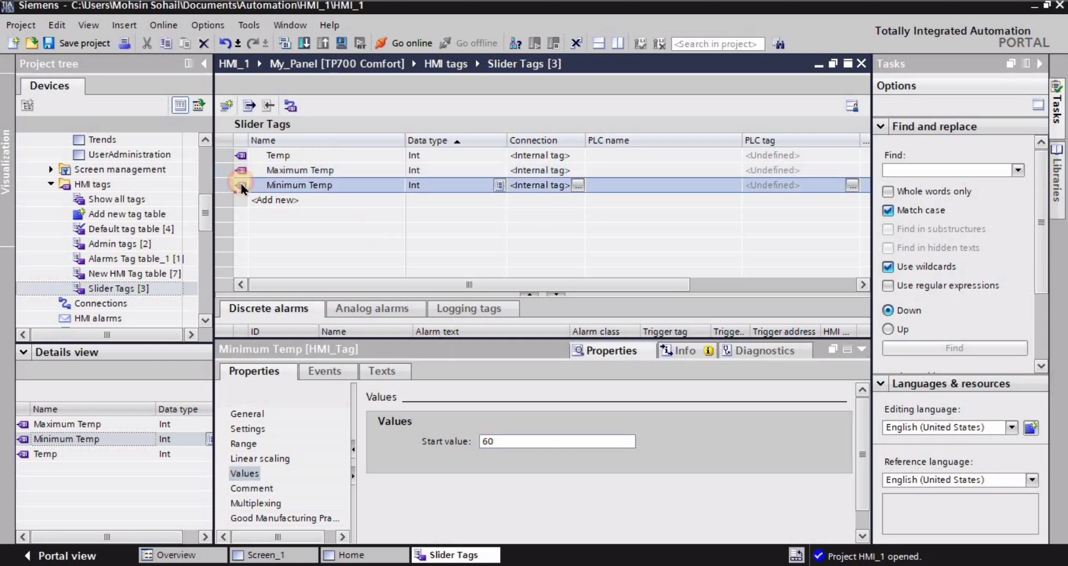
left_click(506, 440)
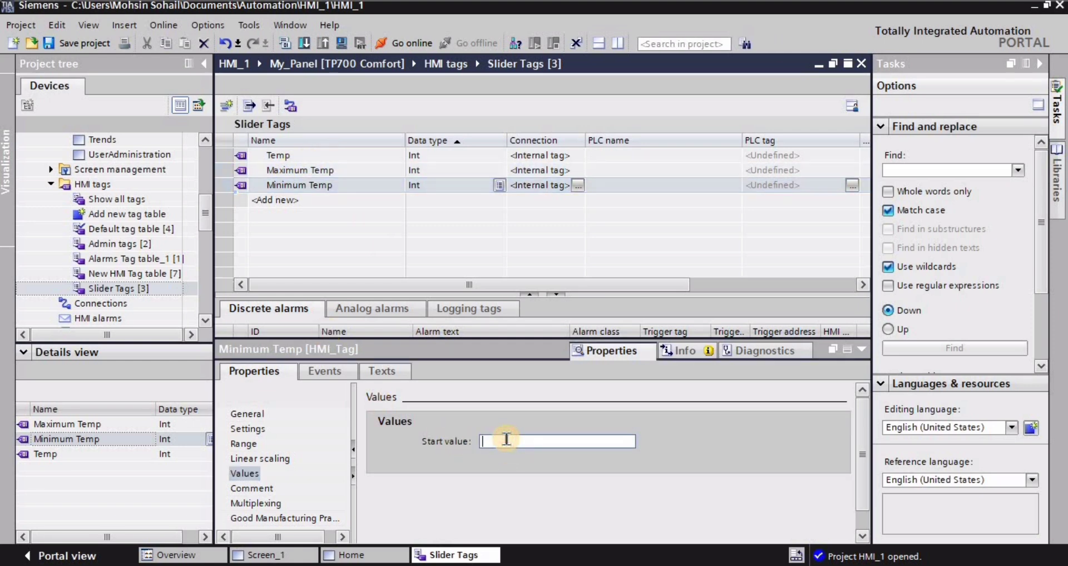
key("Return")
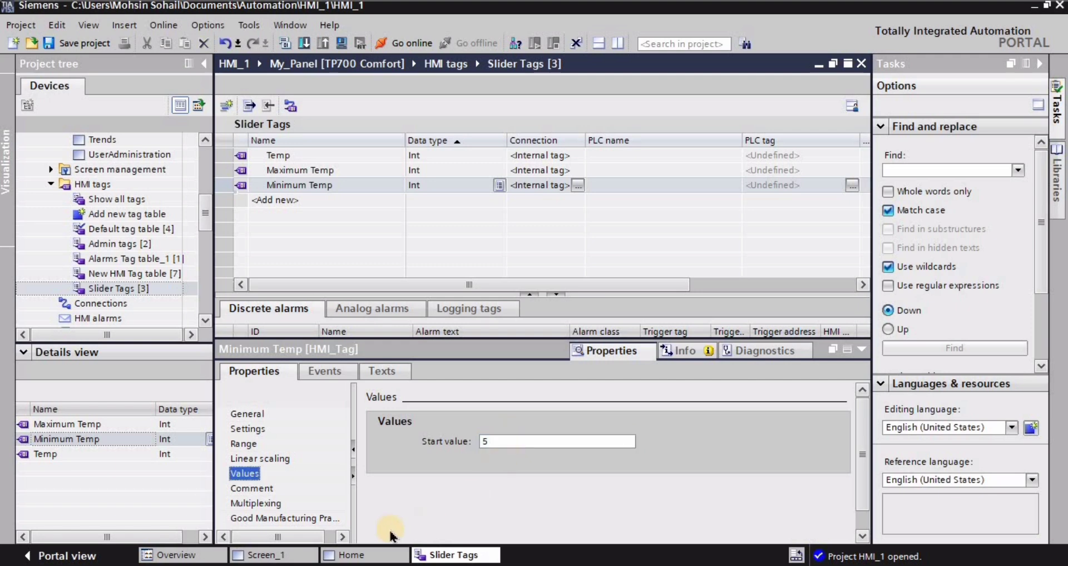
- Simulate Screen_1, open and close the maximum value field's keypad, move the Temperature slider's handle up to about 31, and exit the runtime
left_click(288, 556)
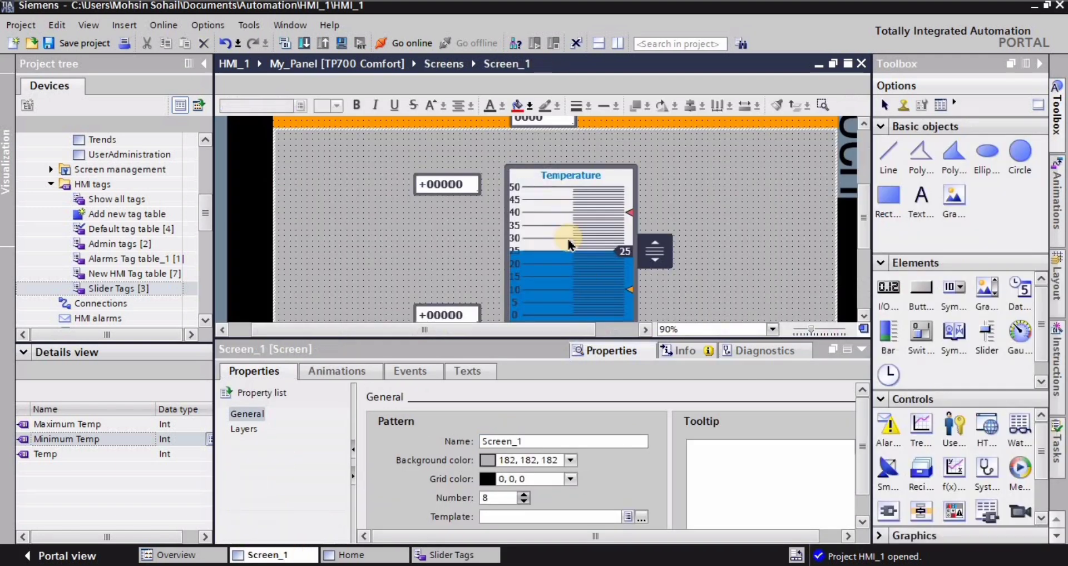
left_click(341, 44)
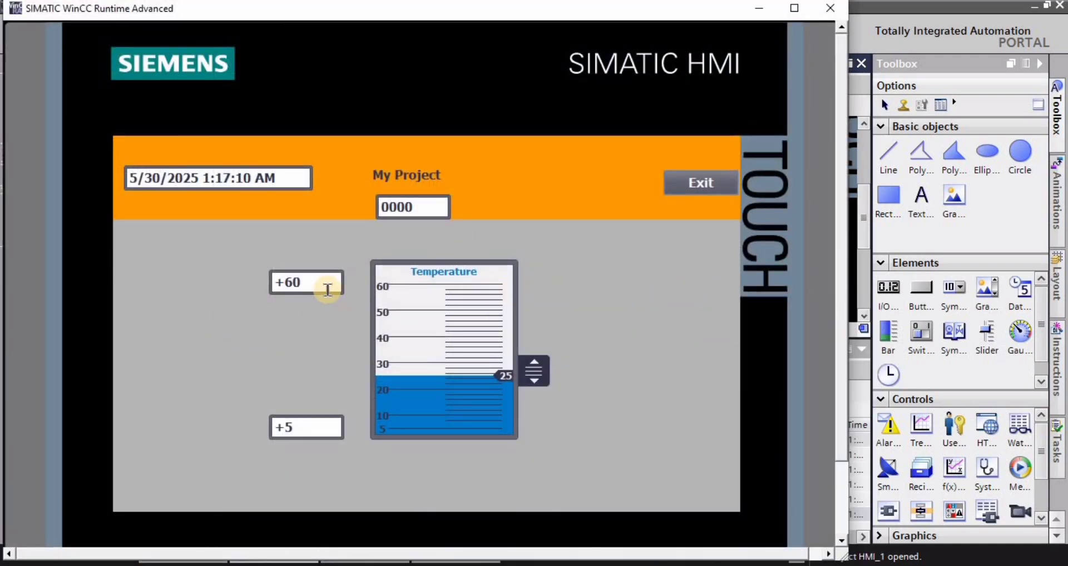
left_click(327, 289)
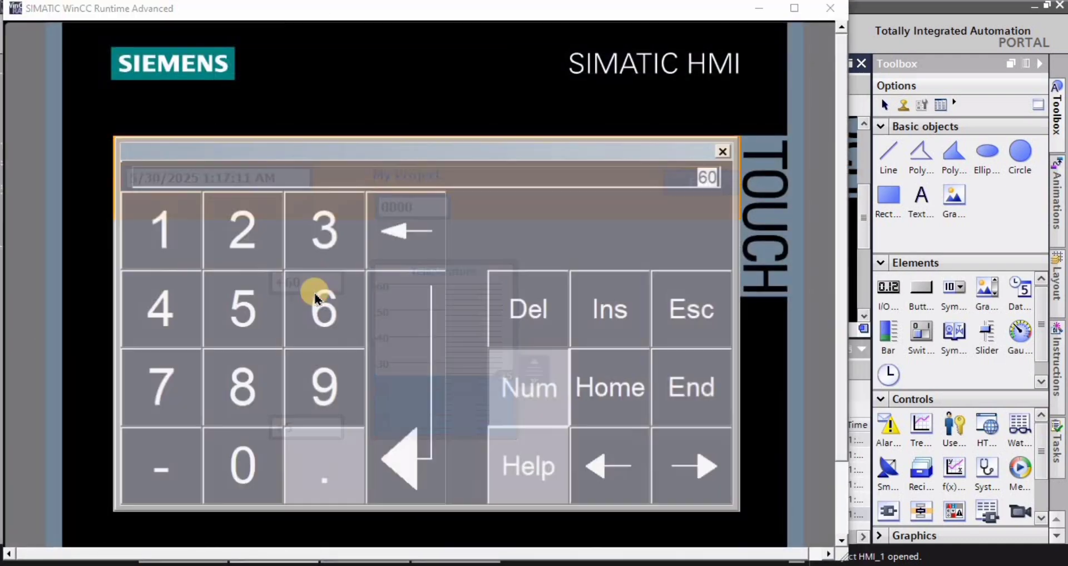
left_click(724, 149)
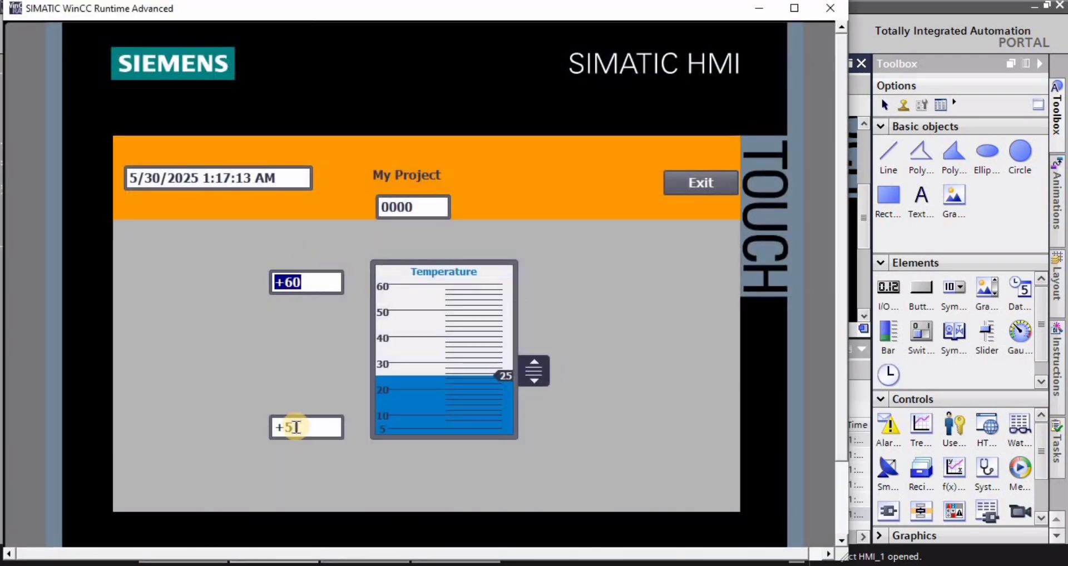
mouse_move(541, 377)
left_mouse_down()
mouse_move(542, 318)
mouse_move(541, 365)
left_mouse_up()
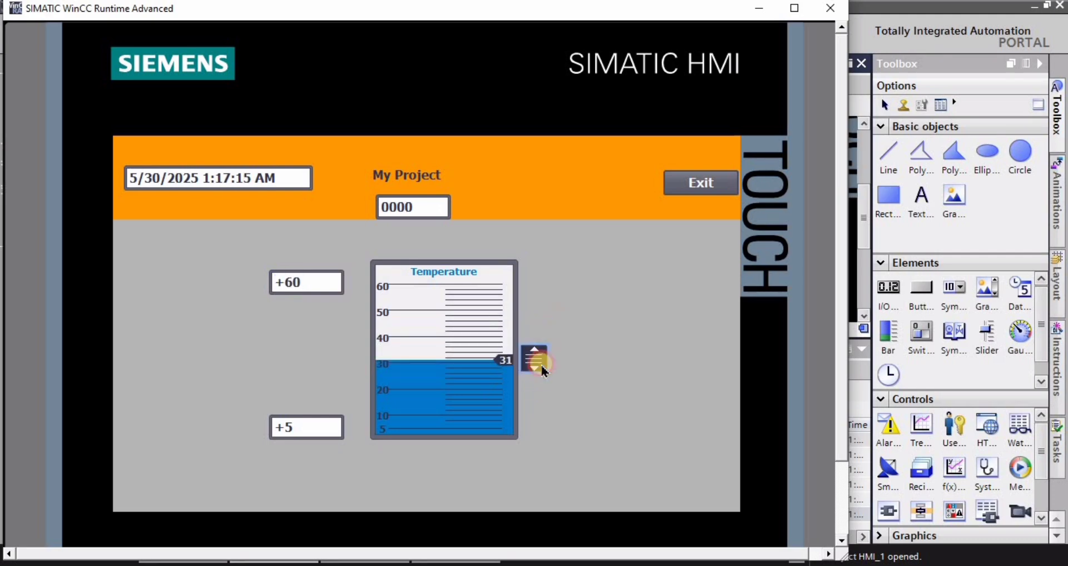
left_click(688, 187)
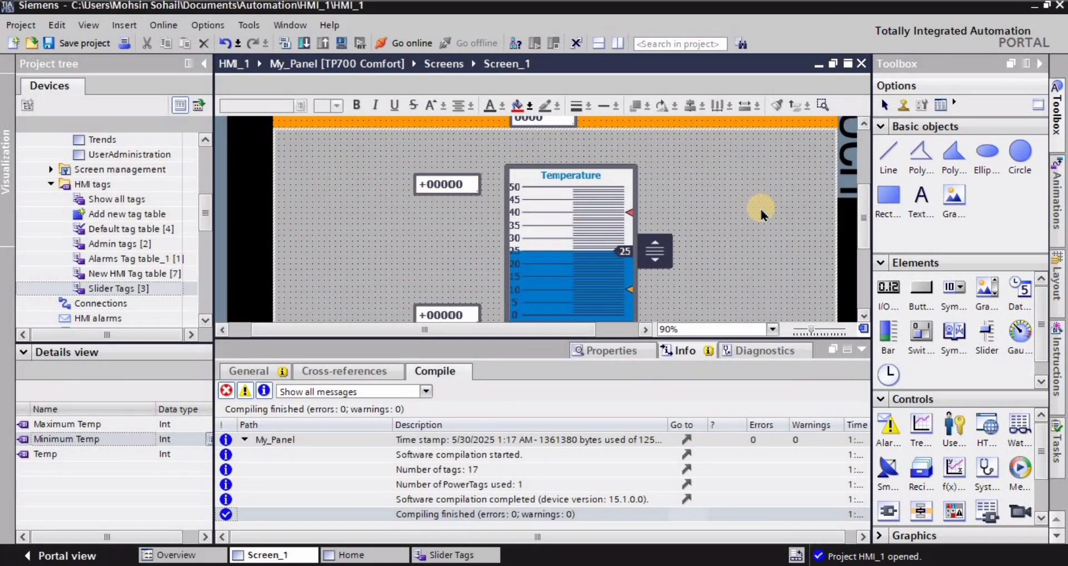
- Enable showing ranges from the tag in the Temperature slider's Limits/Ranges properties
left_click(590, 222)
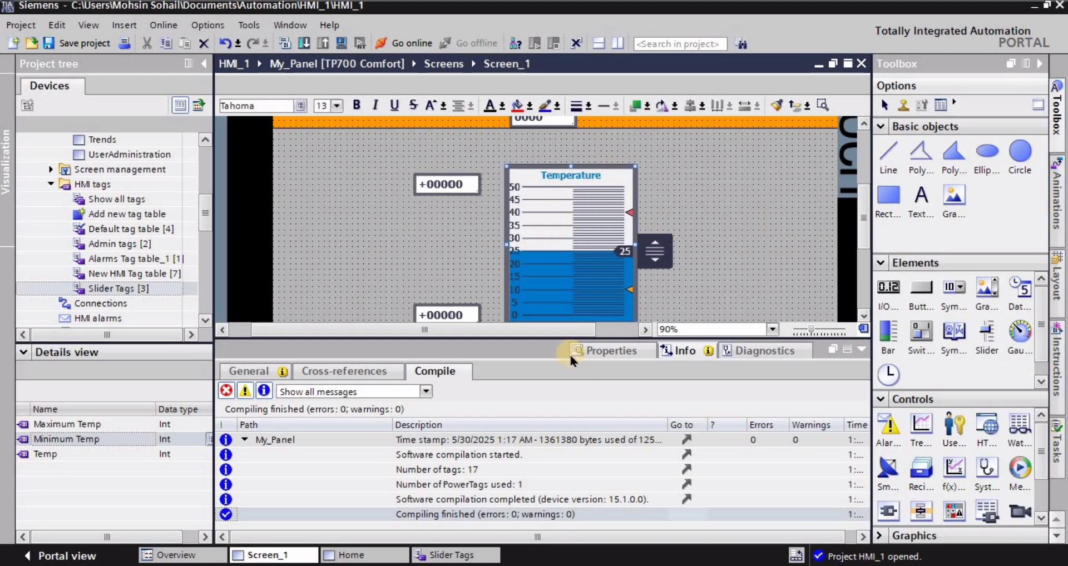
left_click(606, 352)
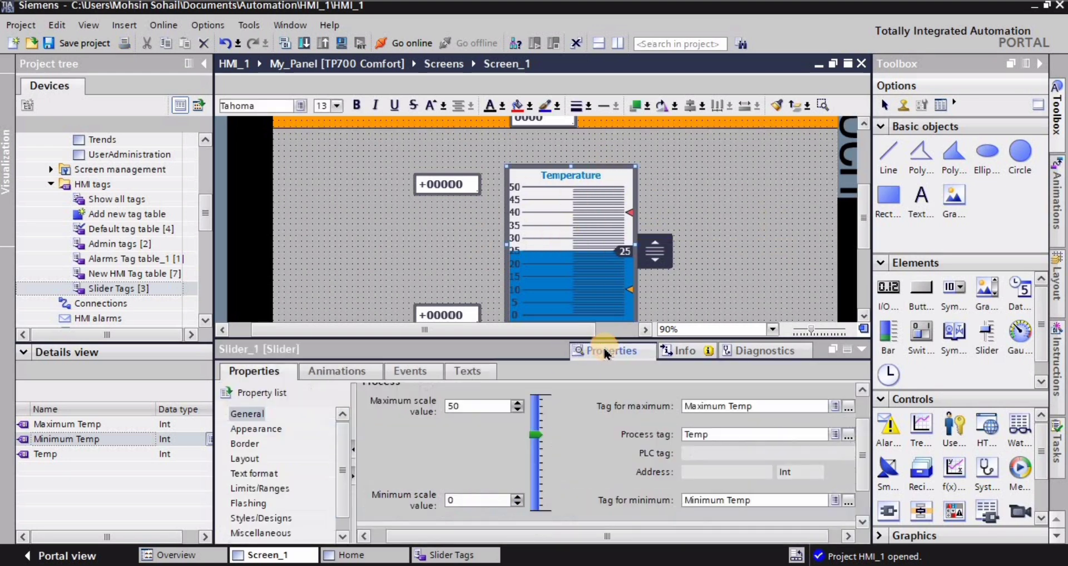
left_click(257, 489)
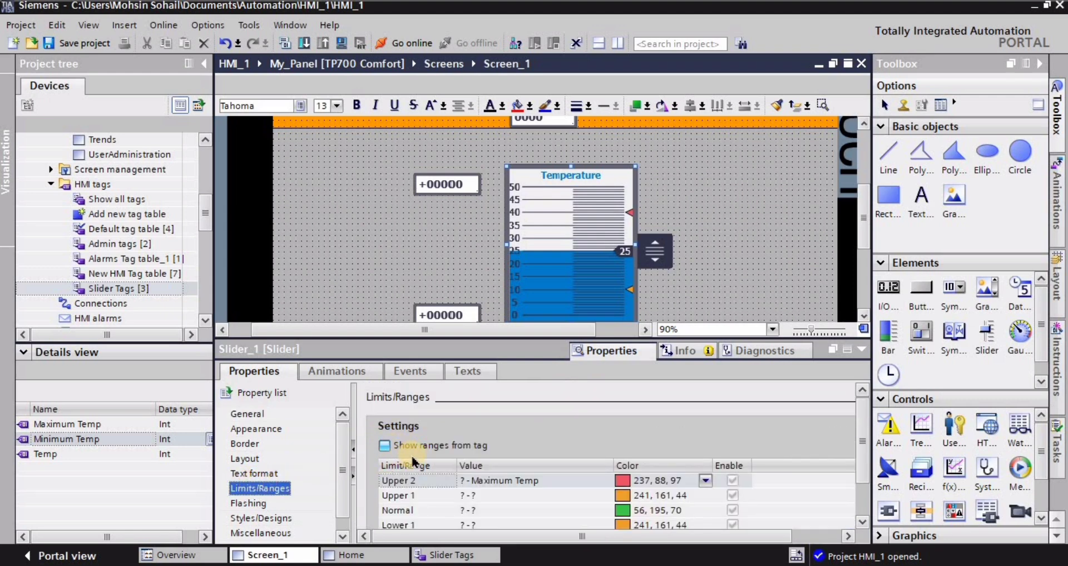
left_click(384, 444)
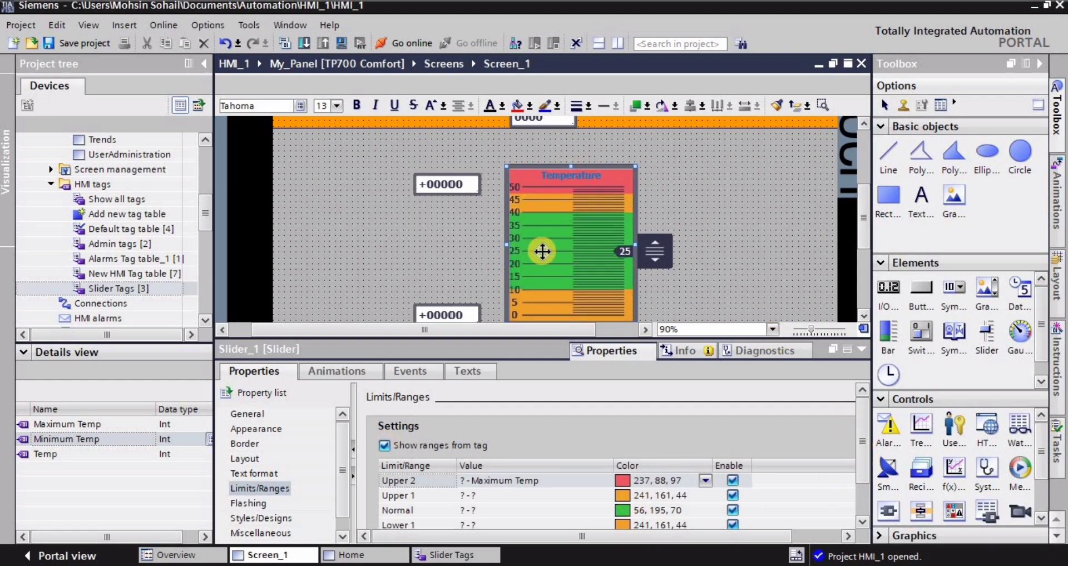
- Set the colour of the Temperature slider's Lower 2 range to cyan (0, 255, 255)
left_click_drag(864, 424, 865, 427)
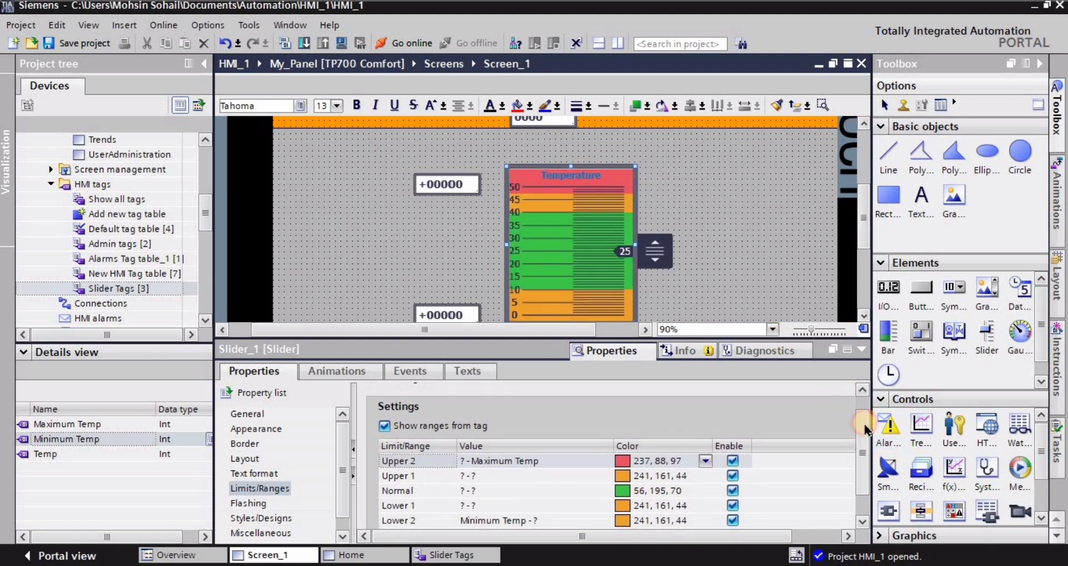
left_click(863, 315)
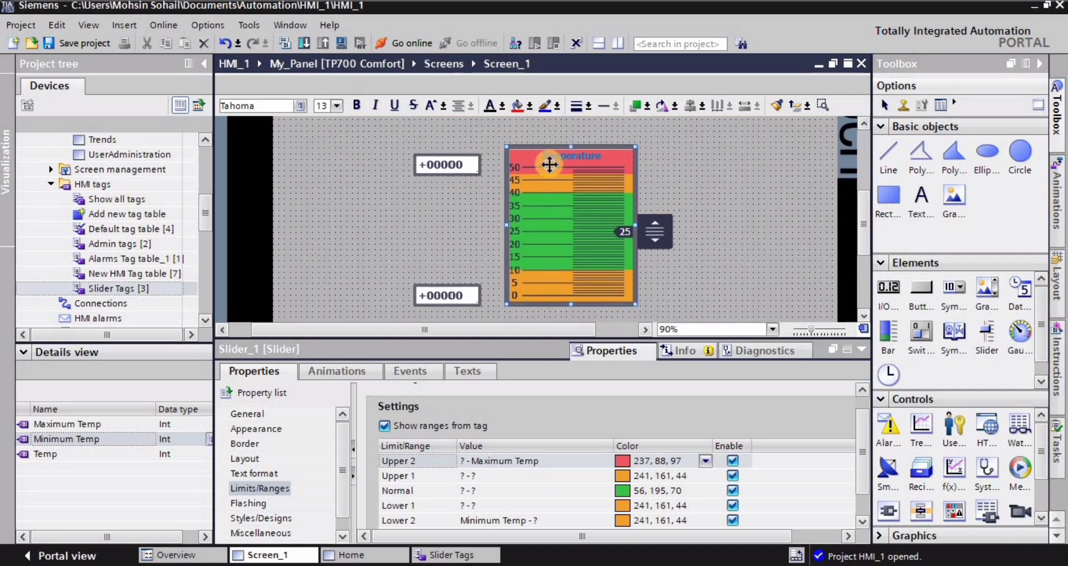
left_click(384, 524)
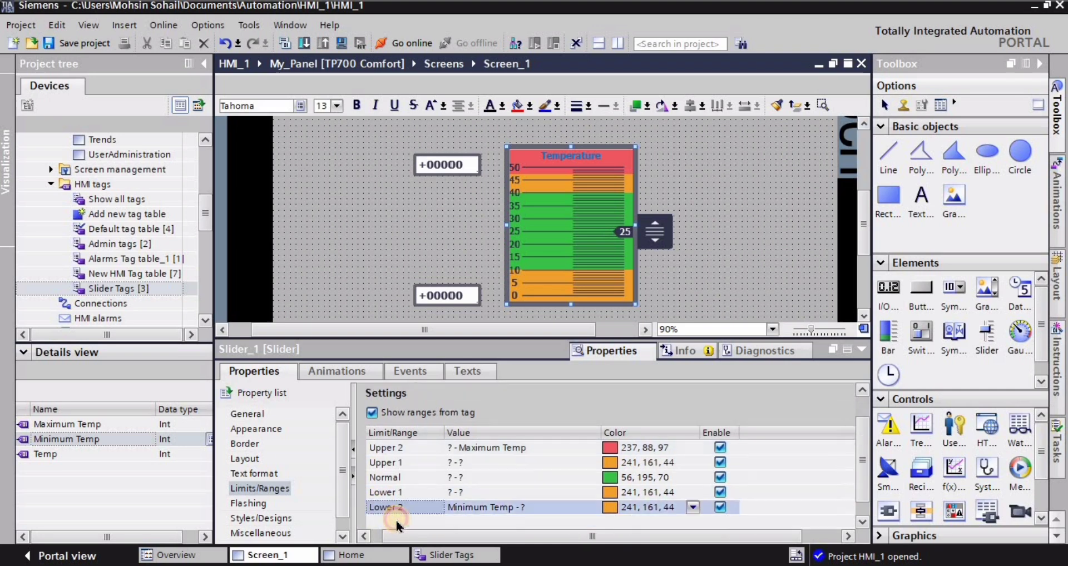
left_click(691, 507)
left_click(691, 508)
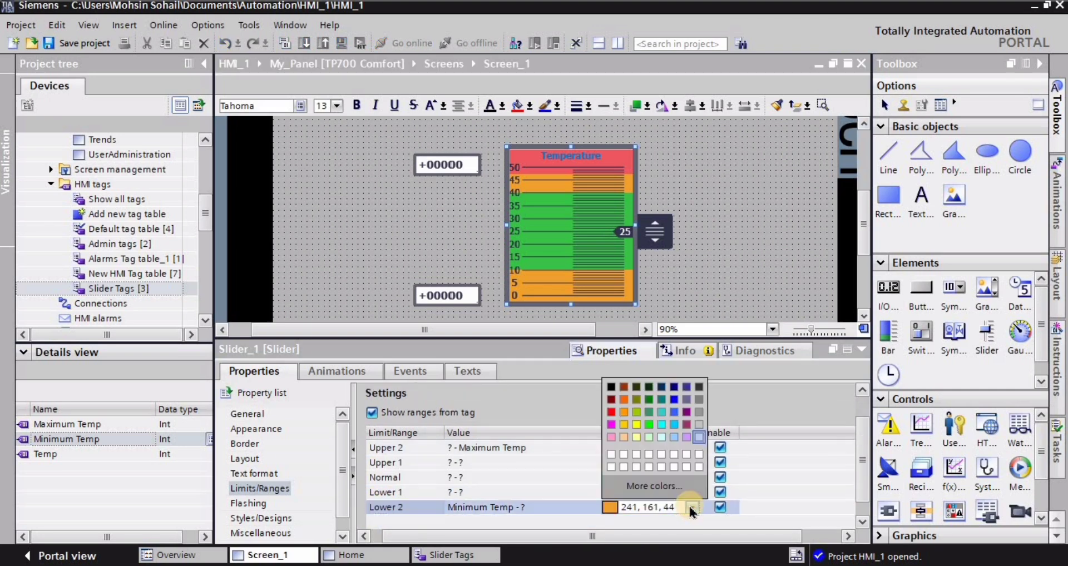
left_click(664, 426)
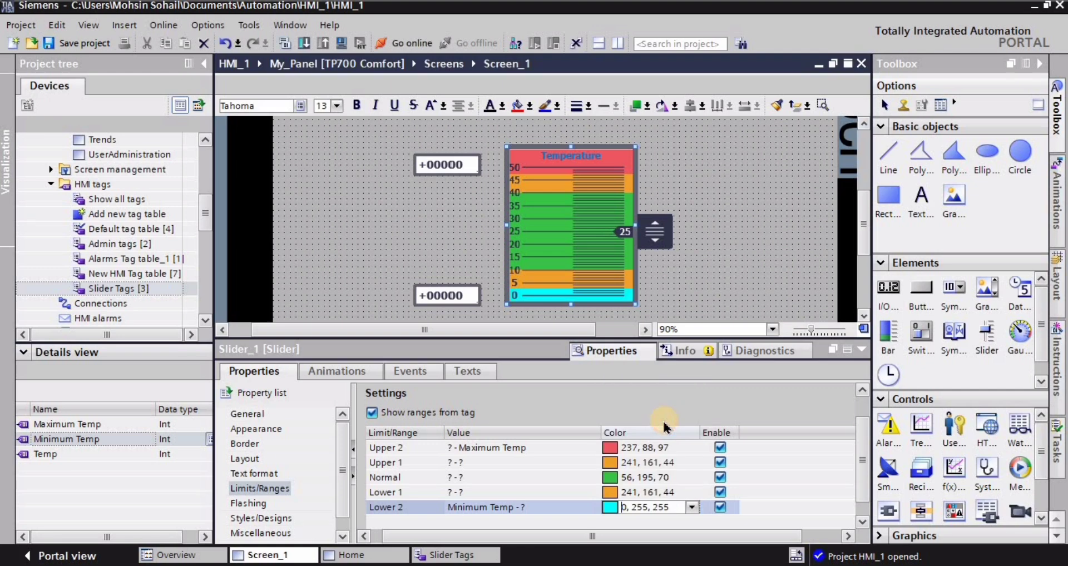
- Simulate Screen_1 to check the Temperature slider's range colours, and exit the runtime
left_click(737, 224)
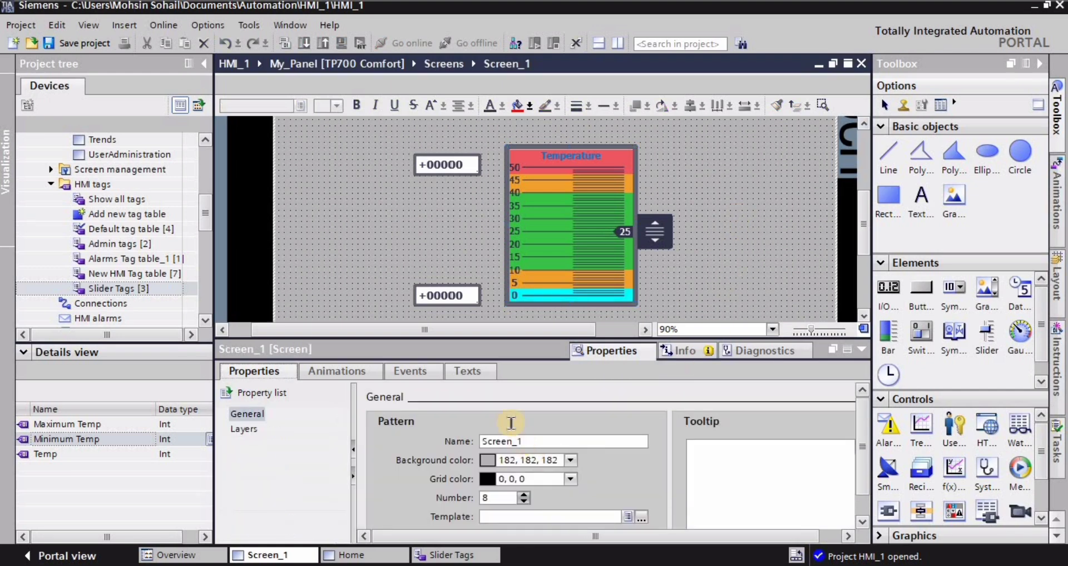
left_click(337, 219)
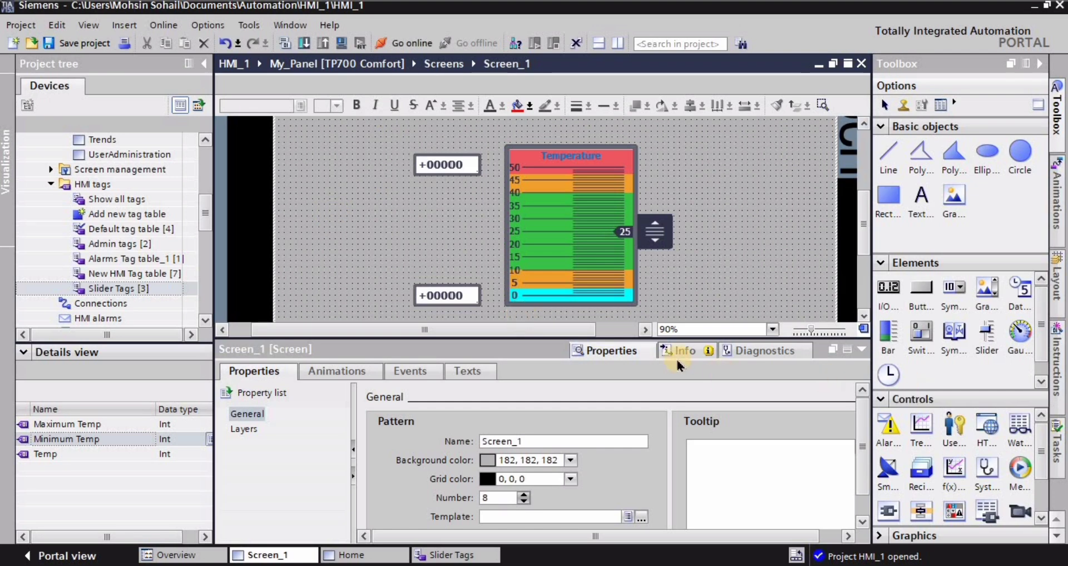
left_click(614, 344)
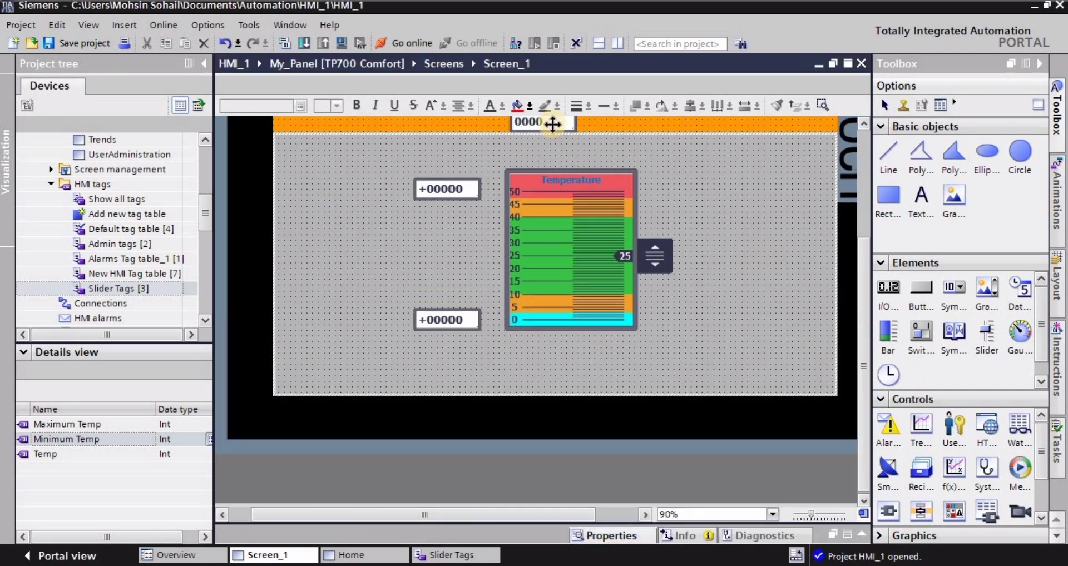
left_click(341, 45)
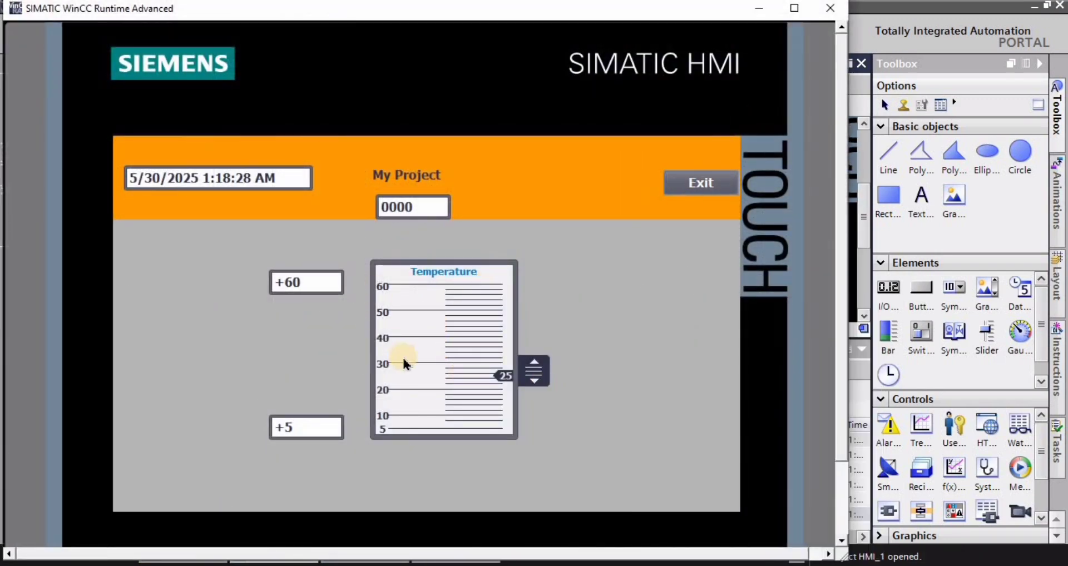
left_click(694, 189)
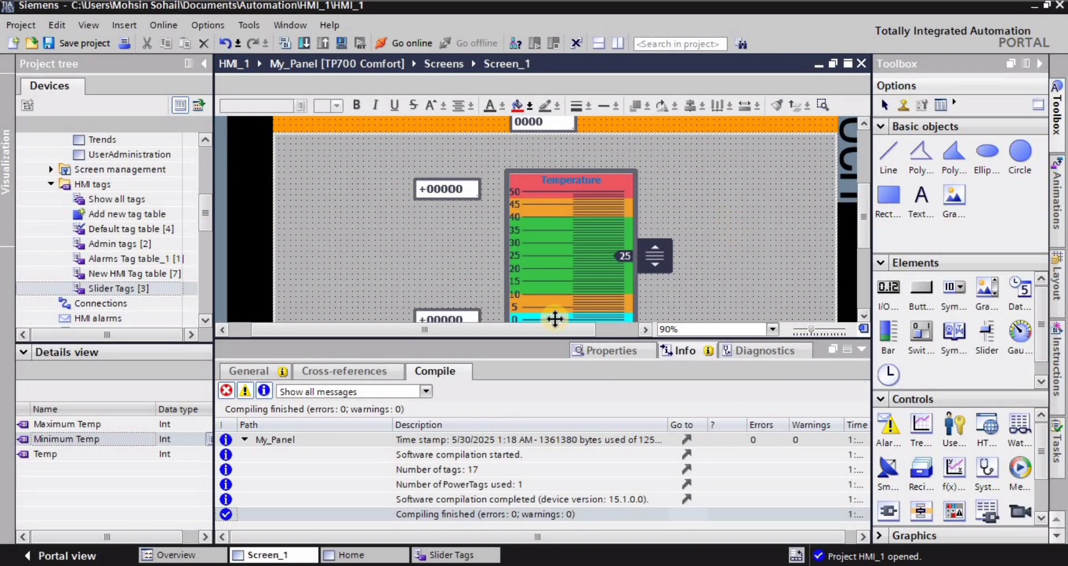
- Set the Temp tag's Upper 2 range limit to constant 50 and its Upper 1 limit to constant 40 in the Slider Tags table
left_click(449, 556)
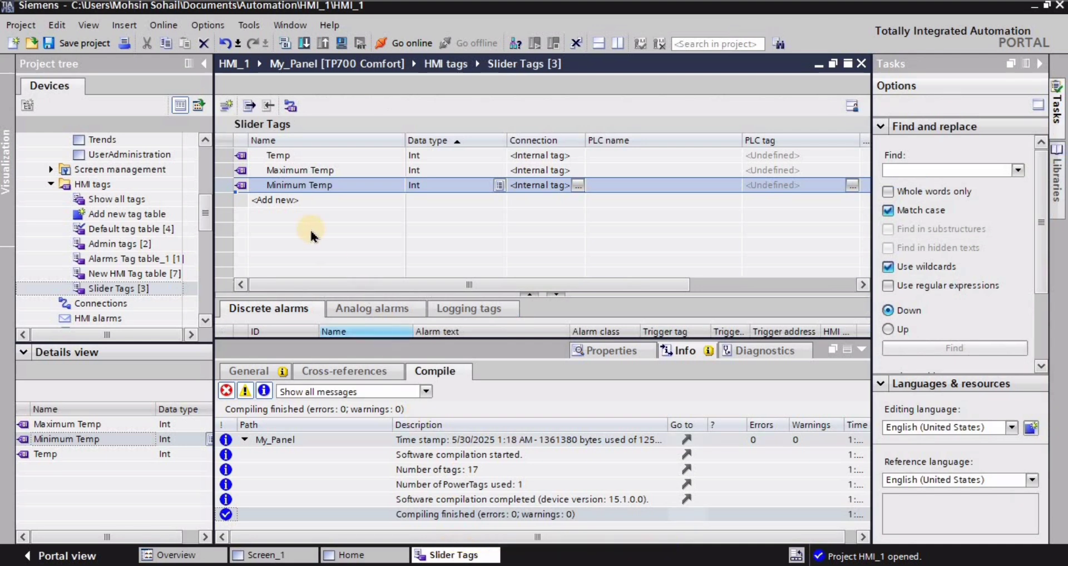
left_click(244, 156)
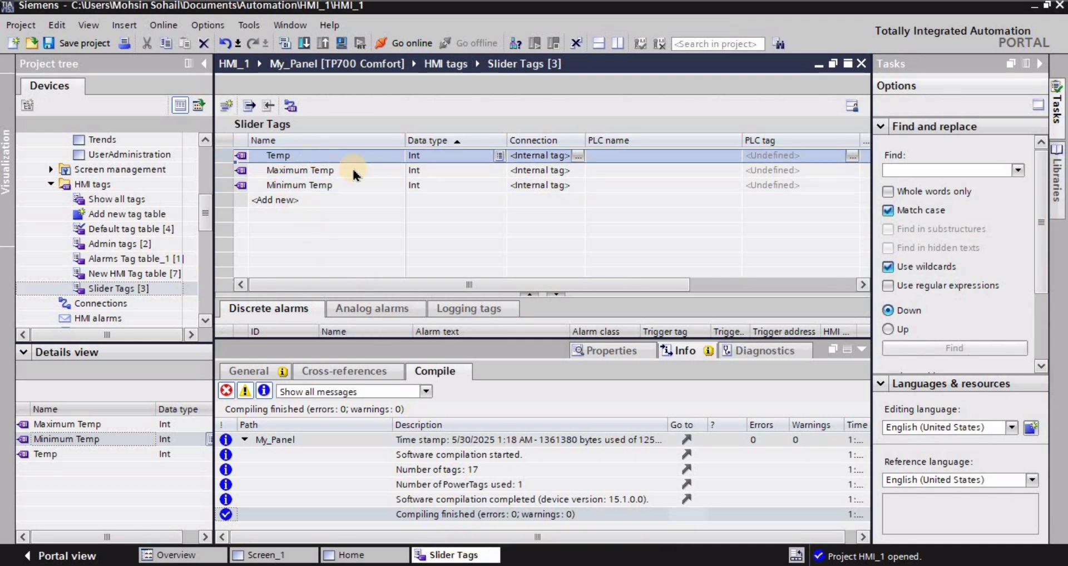
left_click(610, 352)
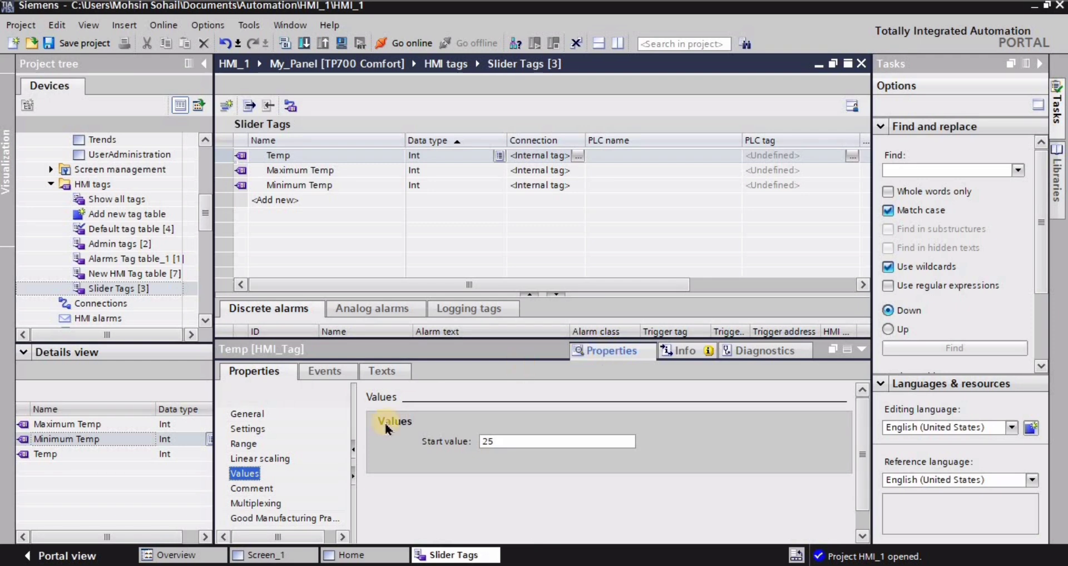
left_click(243, 449)
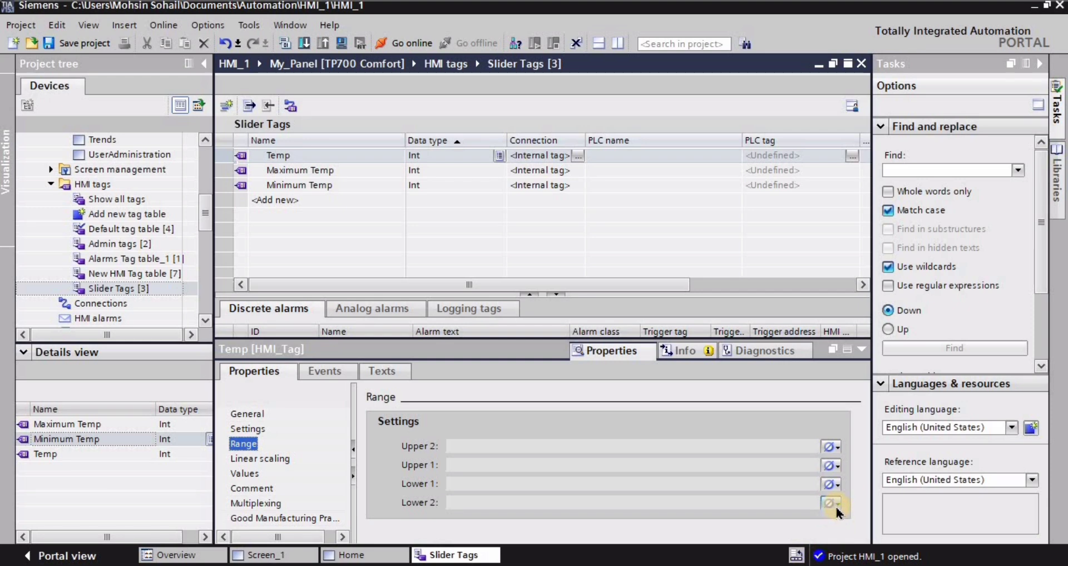
left_click(837, 449)
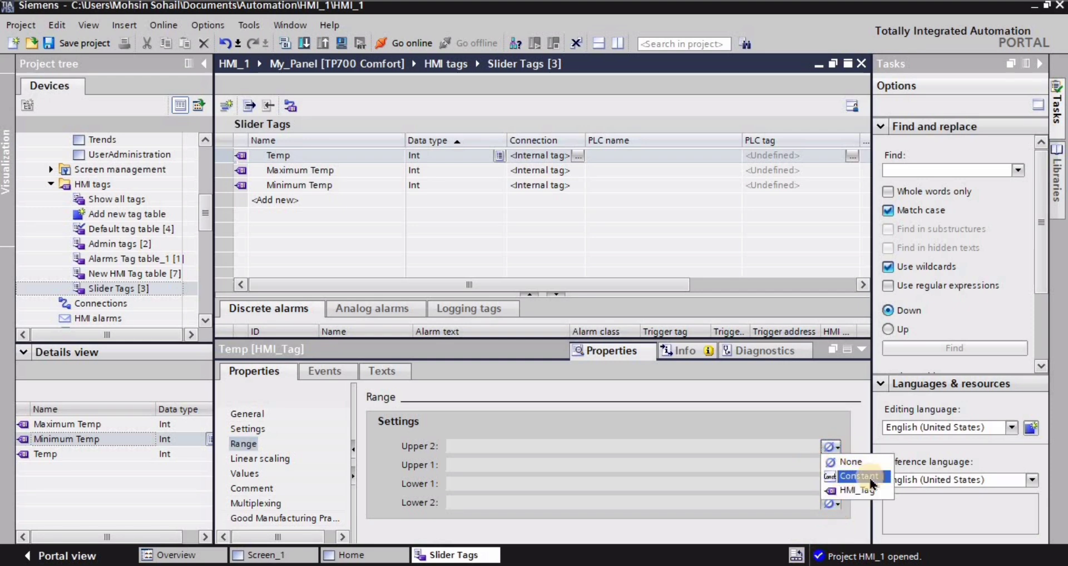
left_click(843, 477)
left_click(585, 440)
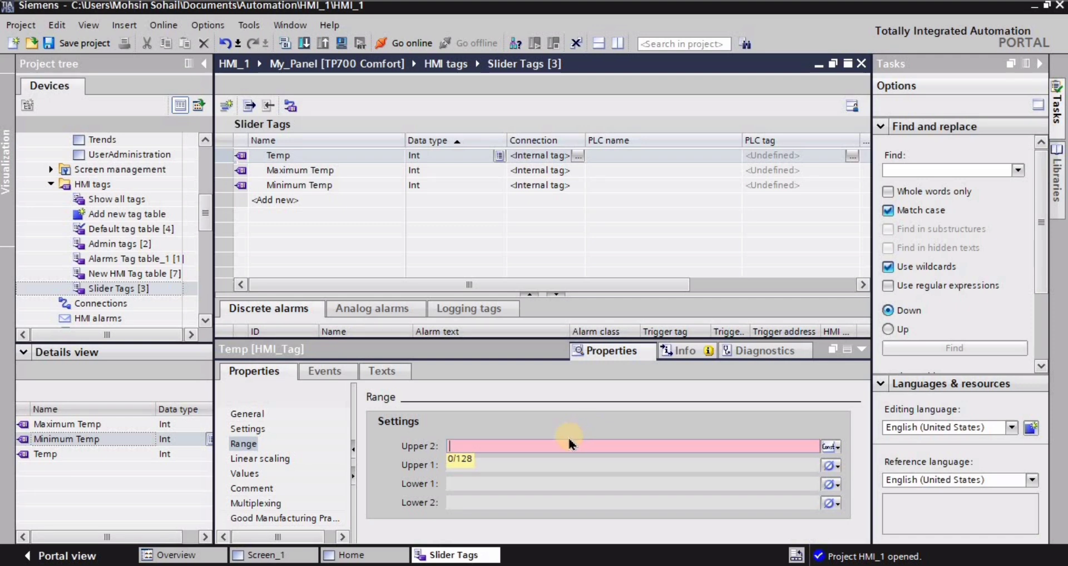
type("50")
key("Return")
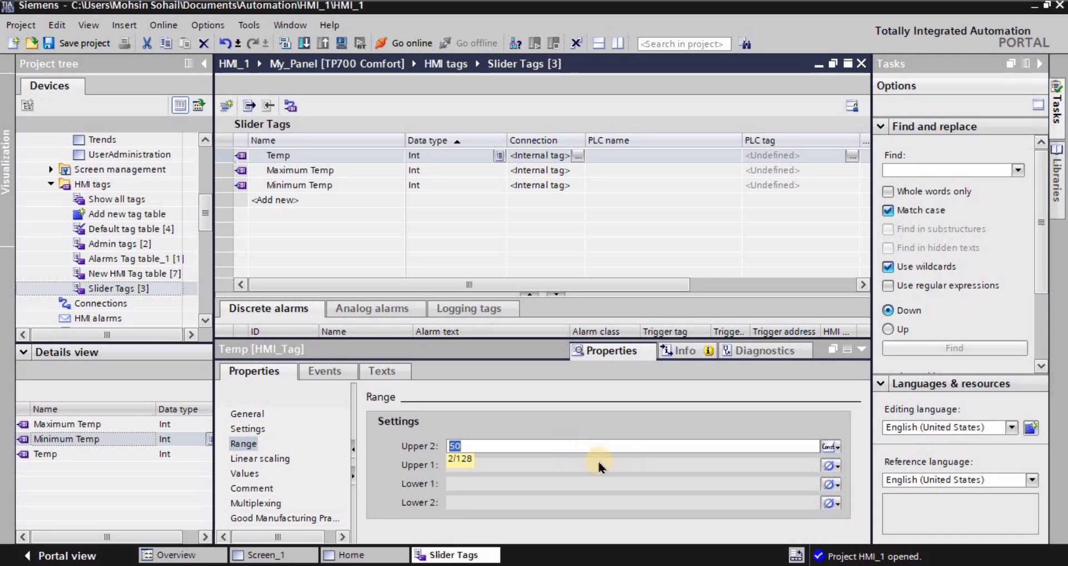
left_click(836, 466)
left_click(851, 495)
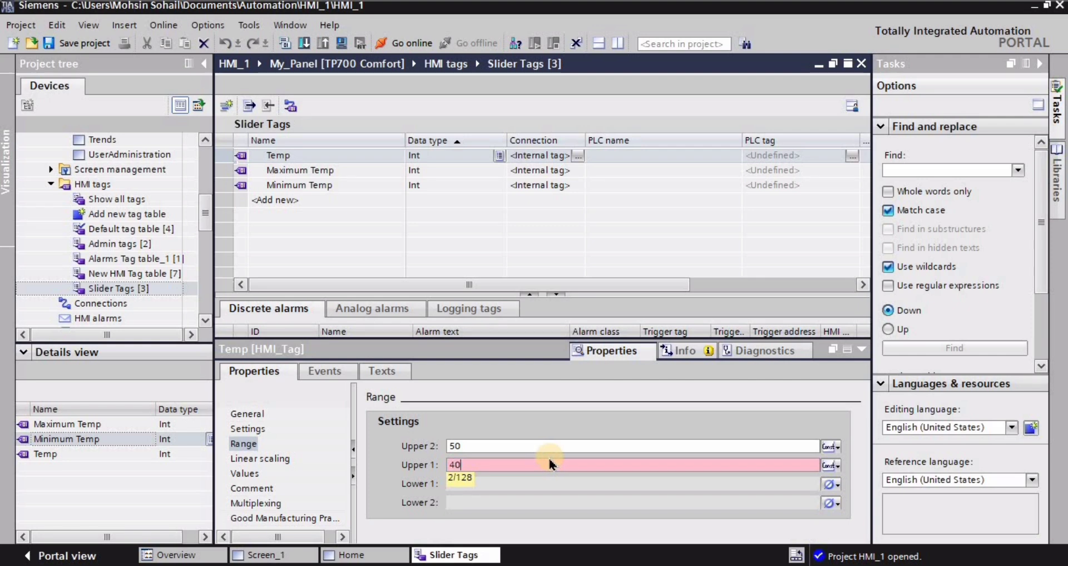
key("Return")
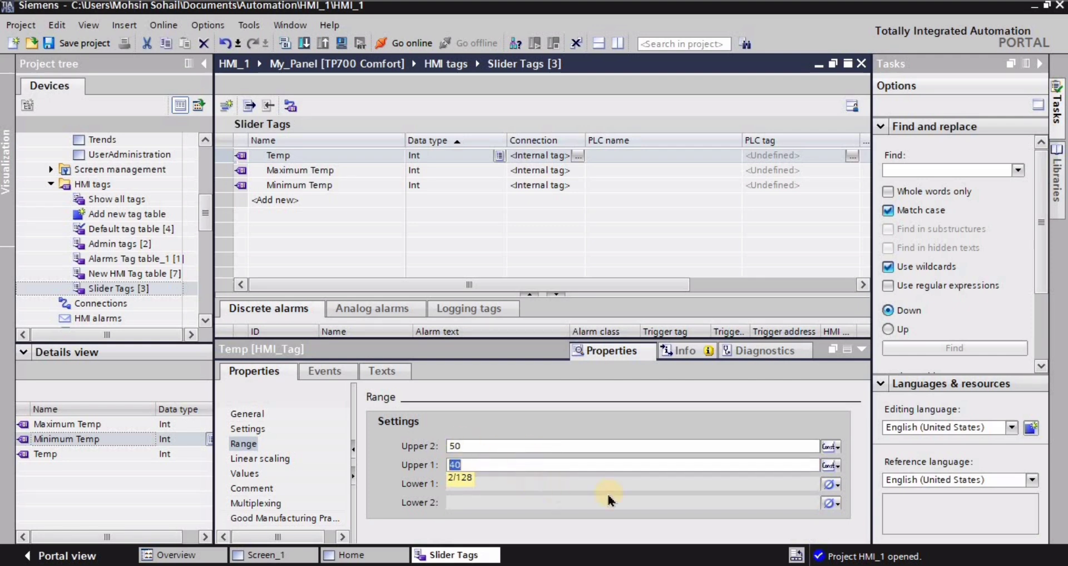
- Set the Temp tag's Lower 1 range limit to constant 20 and its Lower 2 limit to constant 10
left_click(831, 484)
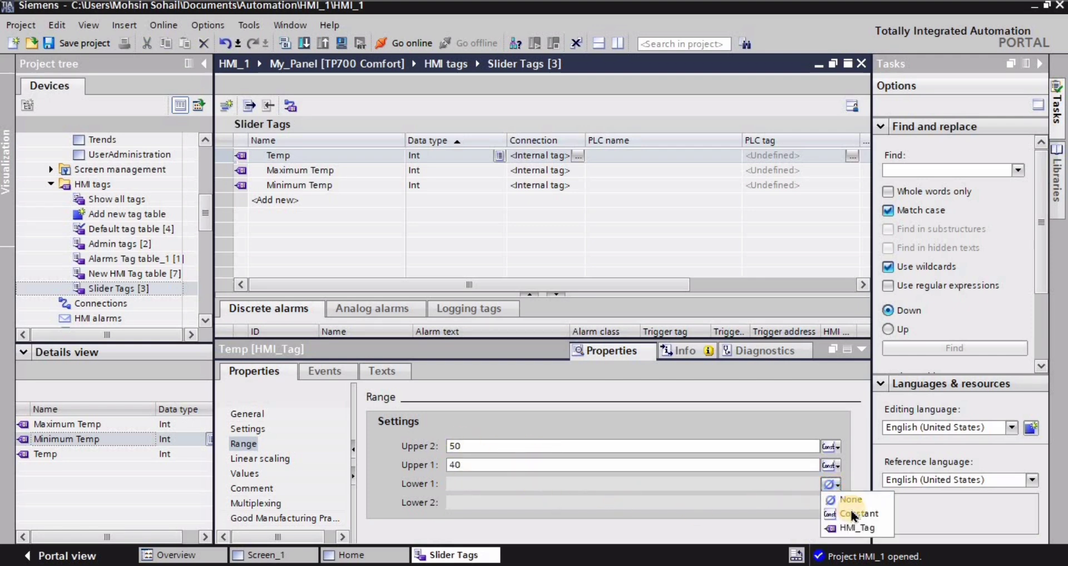
left_click(864, 515)
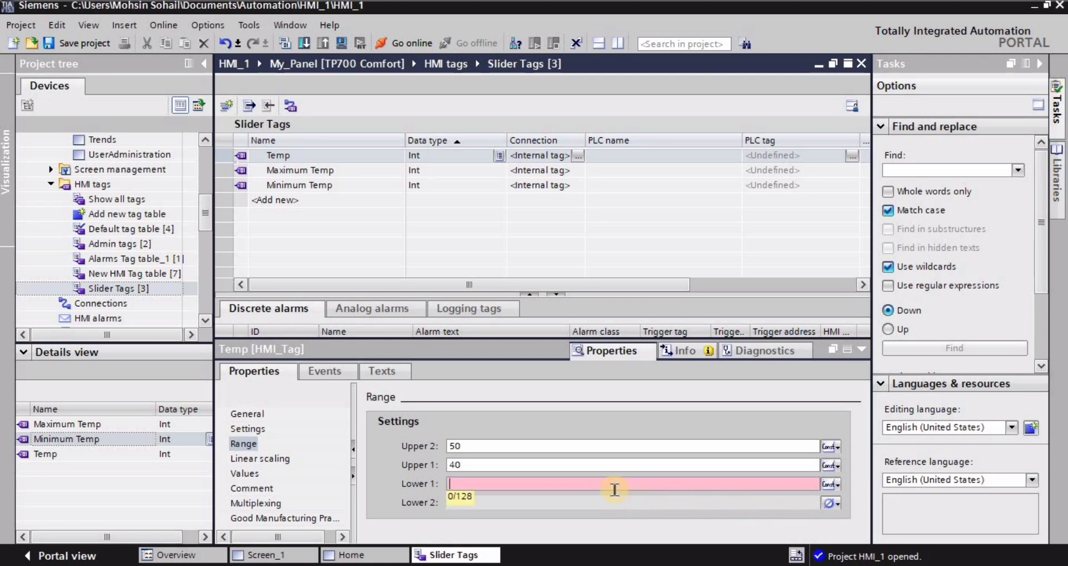
type("20")
key("Return")
left_click(834, 503)
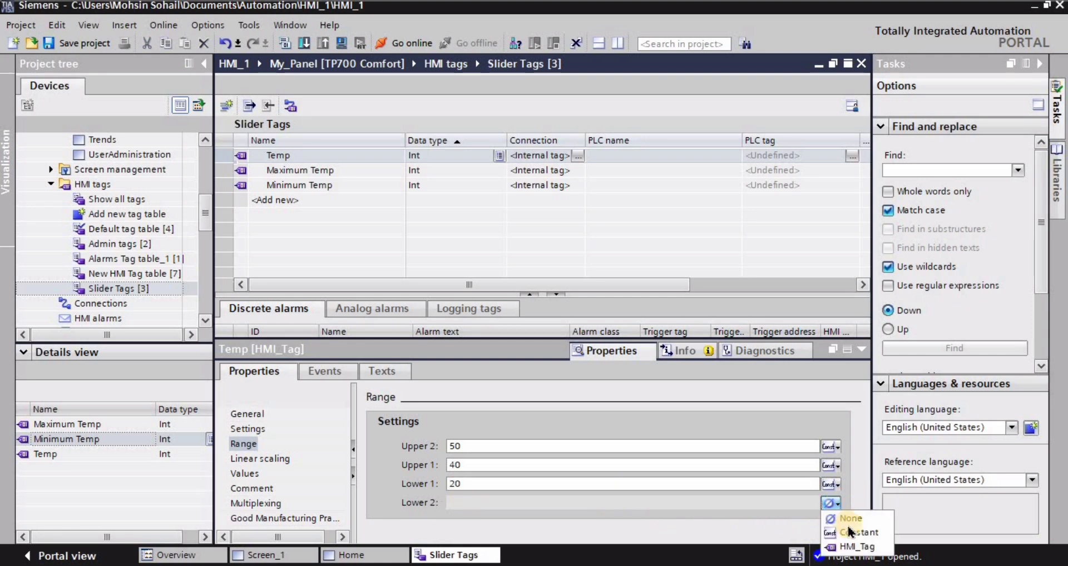
left_click(862, 535)
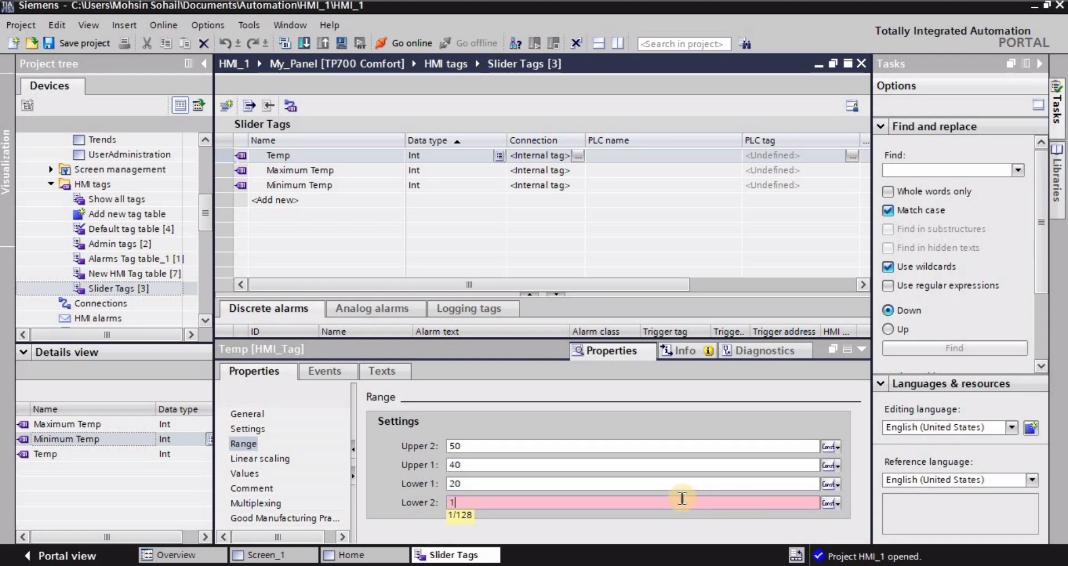
key("Return")
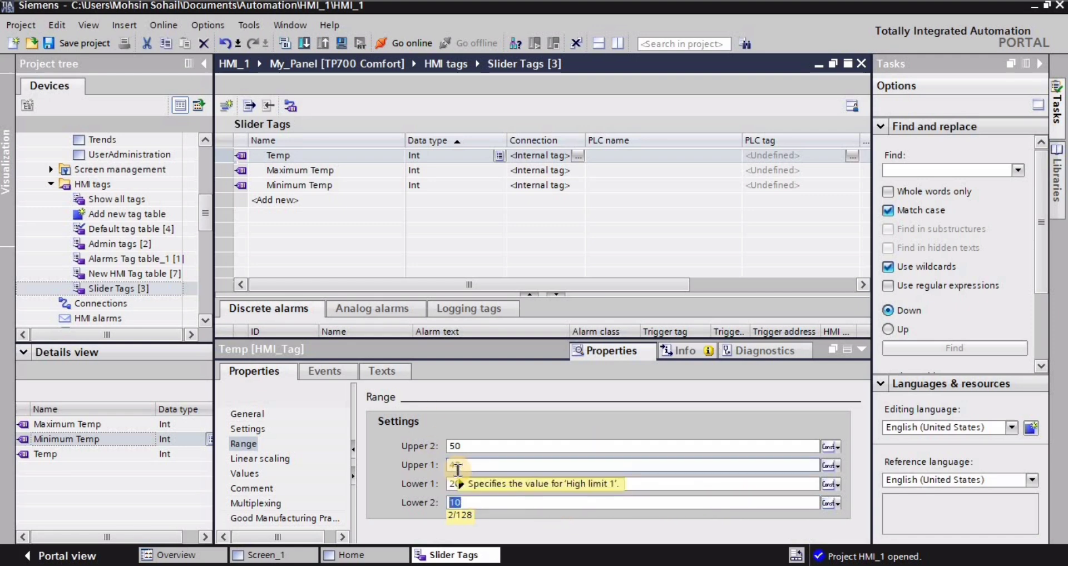
- Simulate Screen_1 and move the Temperature slider up and down through its coloured ranges, stopping at 10
left_click(278, 555)
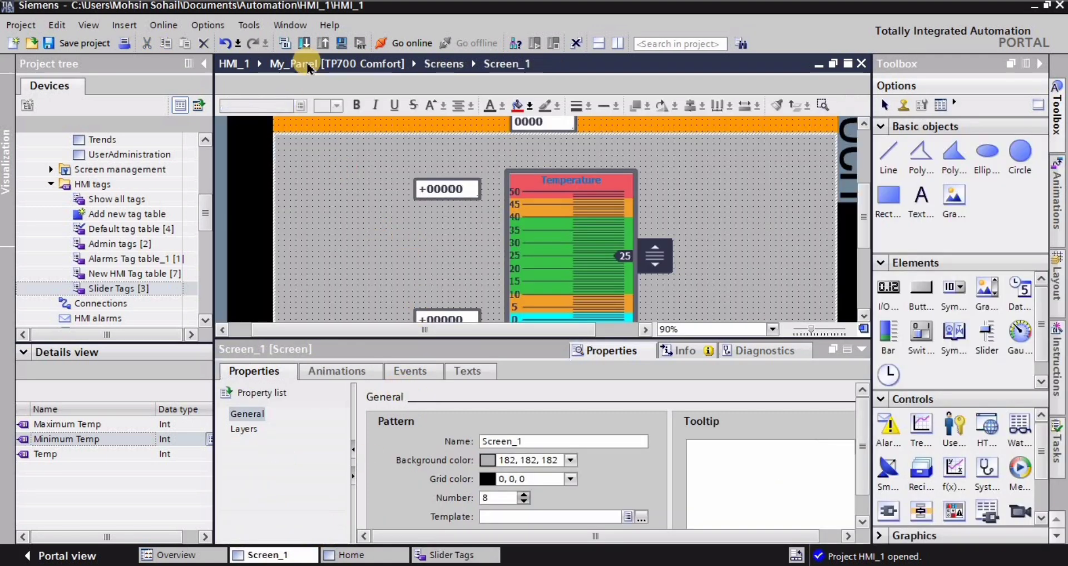
left_click(352, 45)
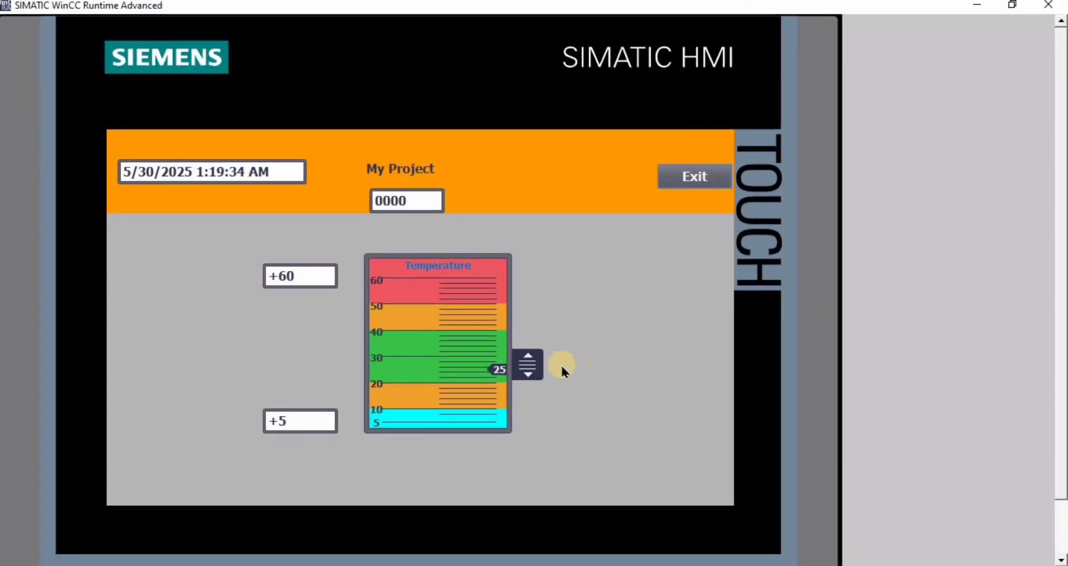
left_click_drag(528, 367, 521, 419)
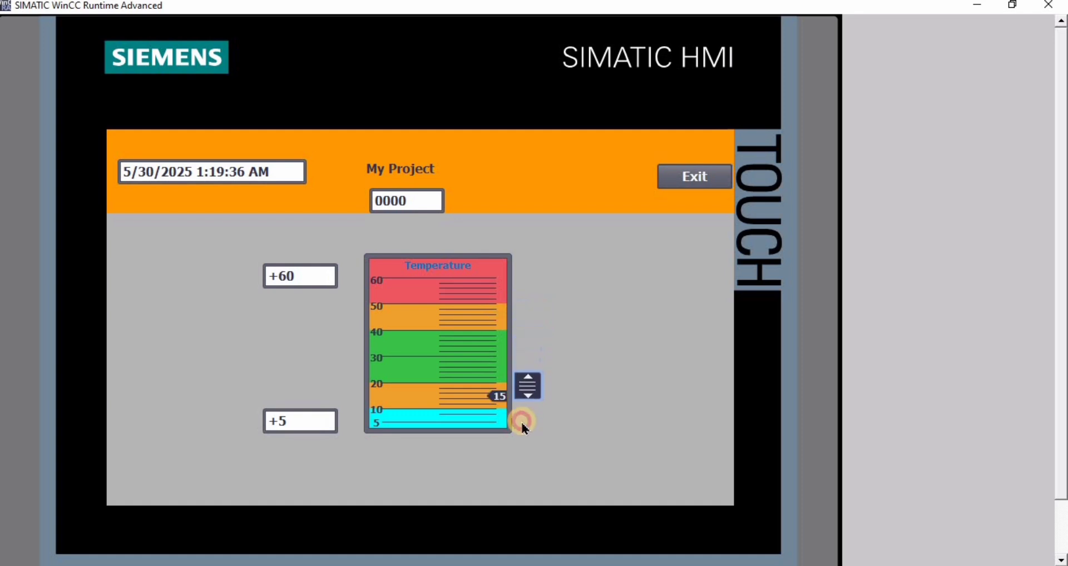
left_click_drag(531, 336, 532, 415)
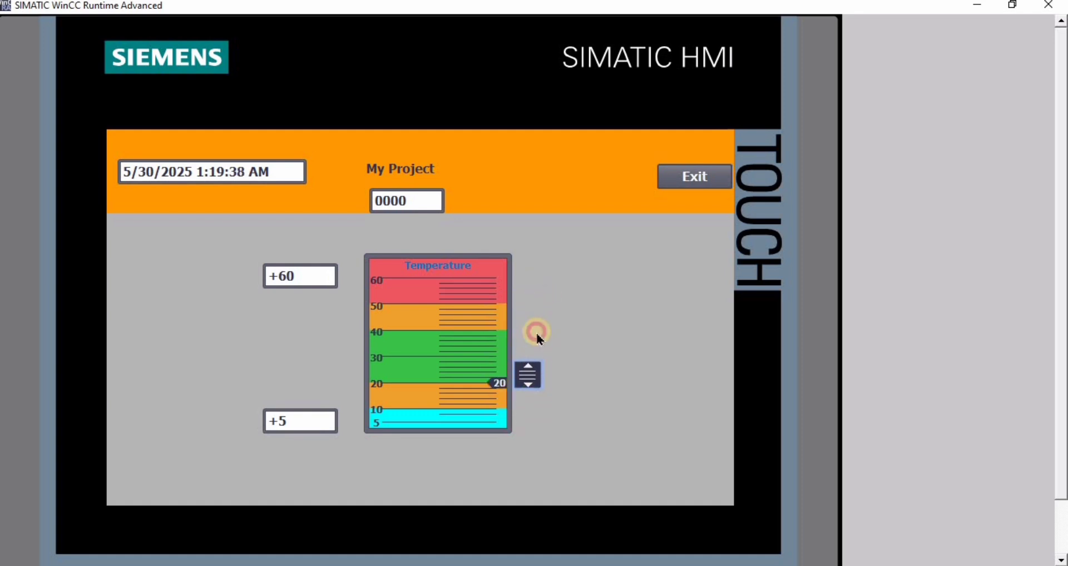
left_click_drag(537, 333, 521, 429)
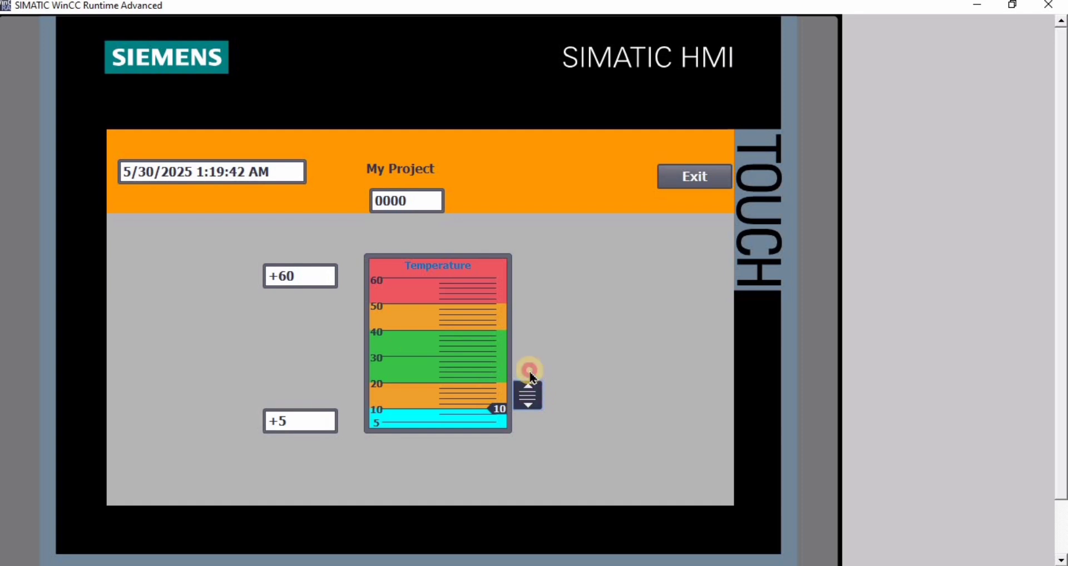
left_click_drag(532, 377, 534, 262)
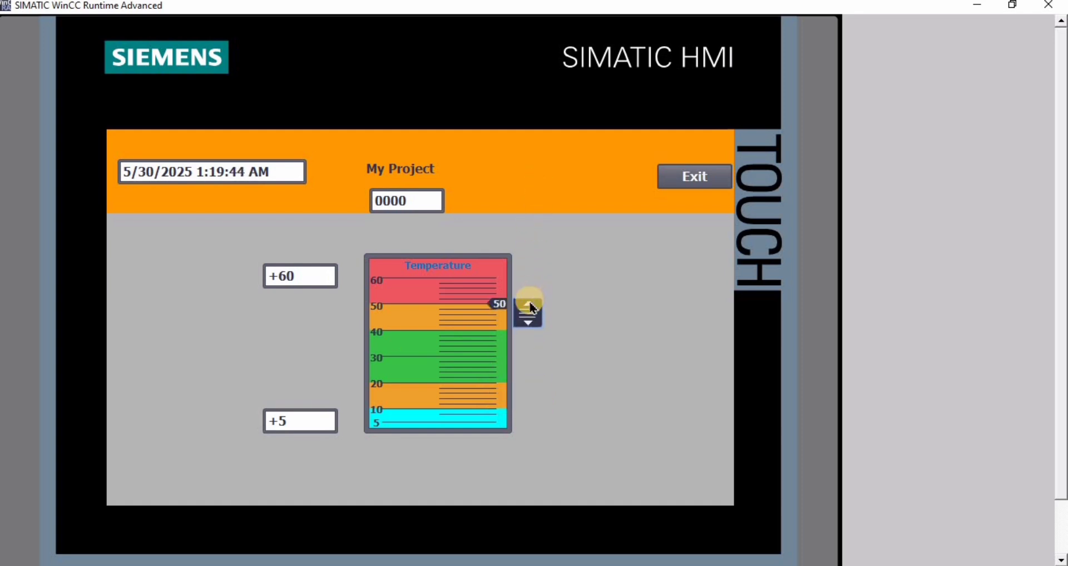
left_click_drag(528, 304, 506, 466)
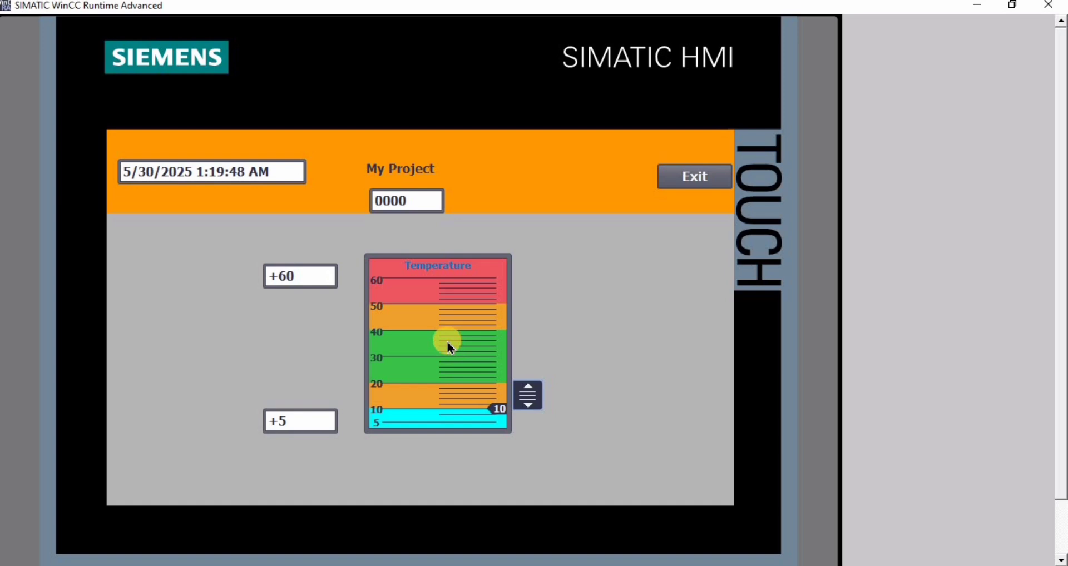
- Set the Temperature slider's maximum scale value to 55 in the runtime and test moving the slider handle
left_click(303, 277)
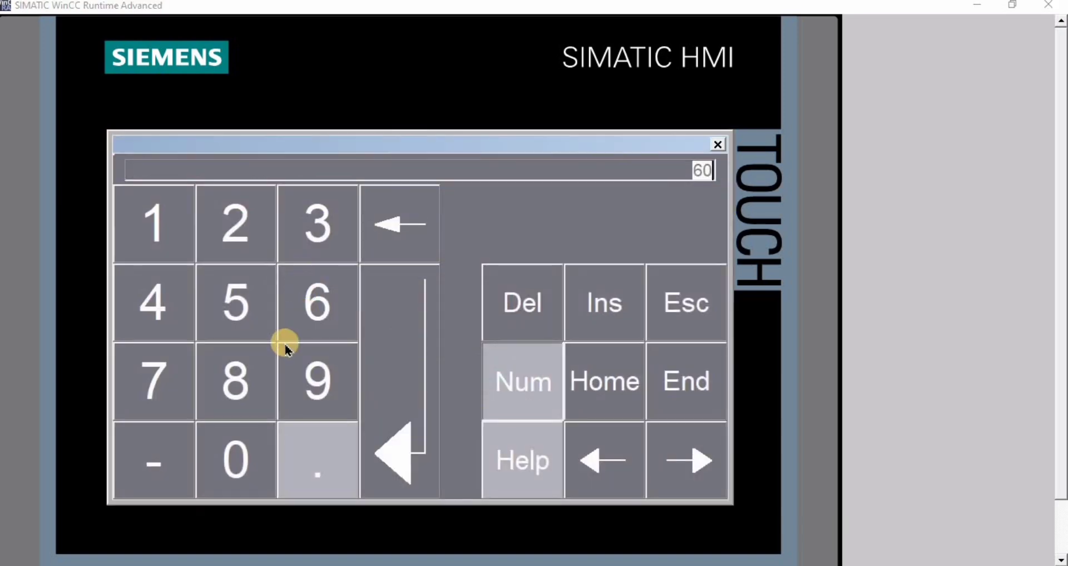
left_click(234, 299)
left_click(235, 299)
left_click(383, 365)
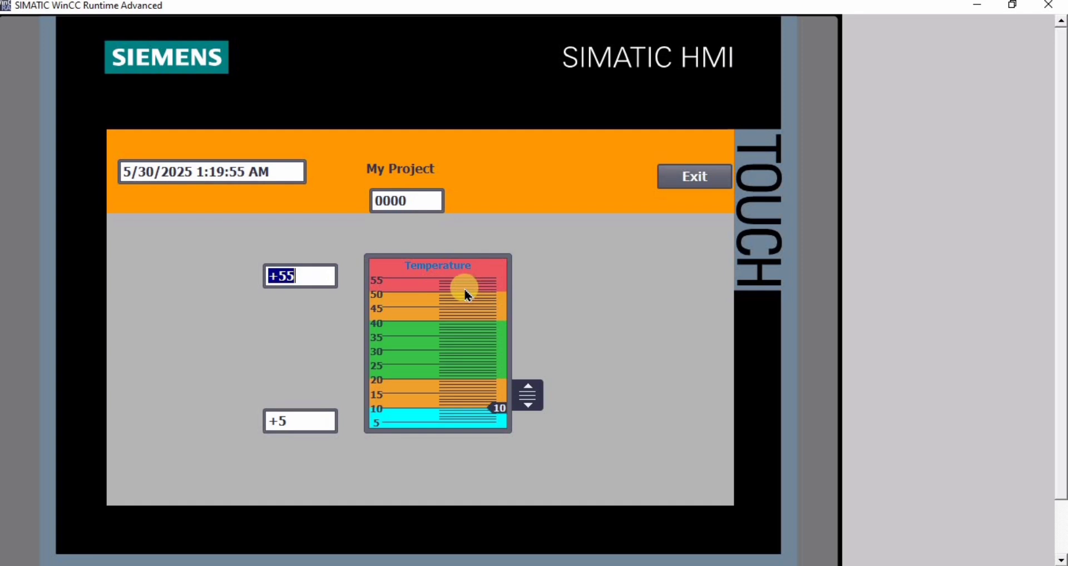
left_click_drag(526, 393, 529, 309)
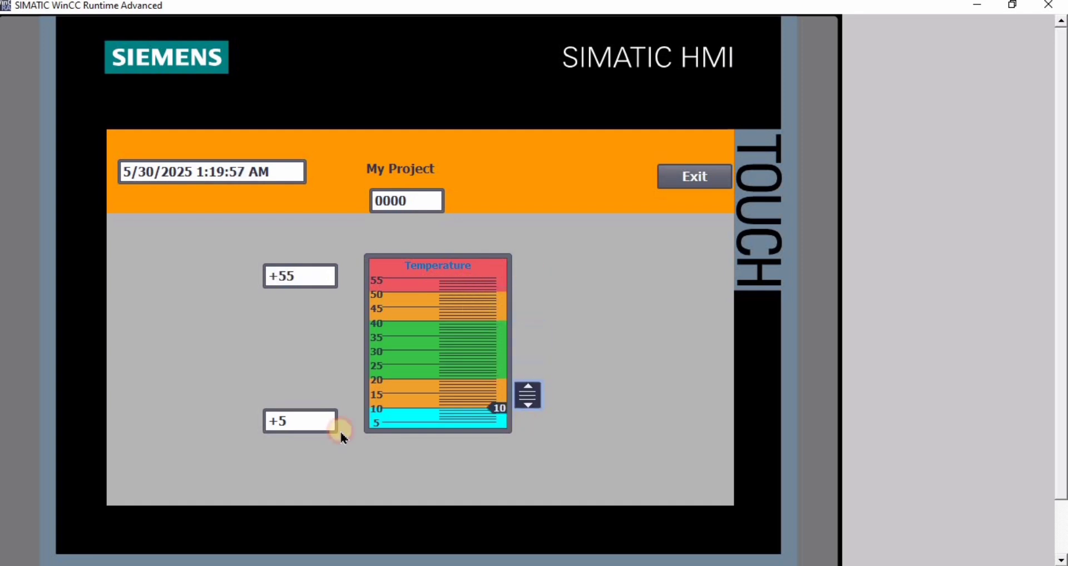
- Set the Temperature slider's minimum scale value to 10 in the runtime
left_click(298, 423)
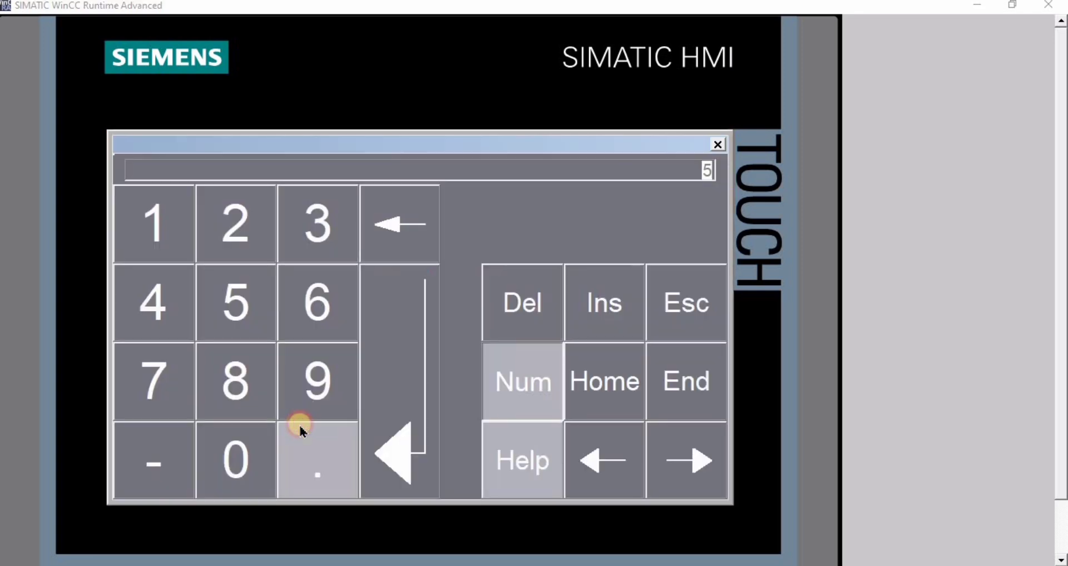
left_click(159, 218)
left_click(211, 460)
left_click(419, 391)
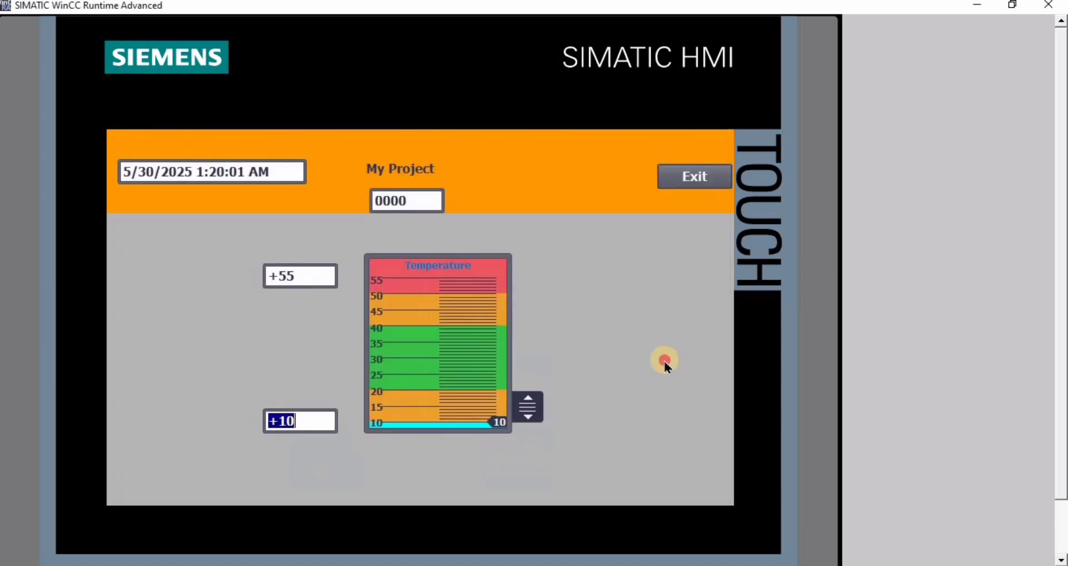